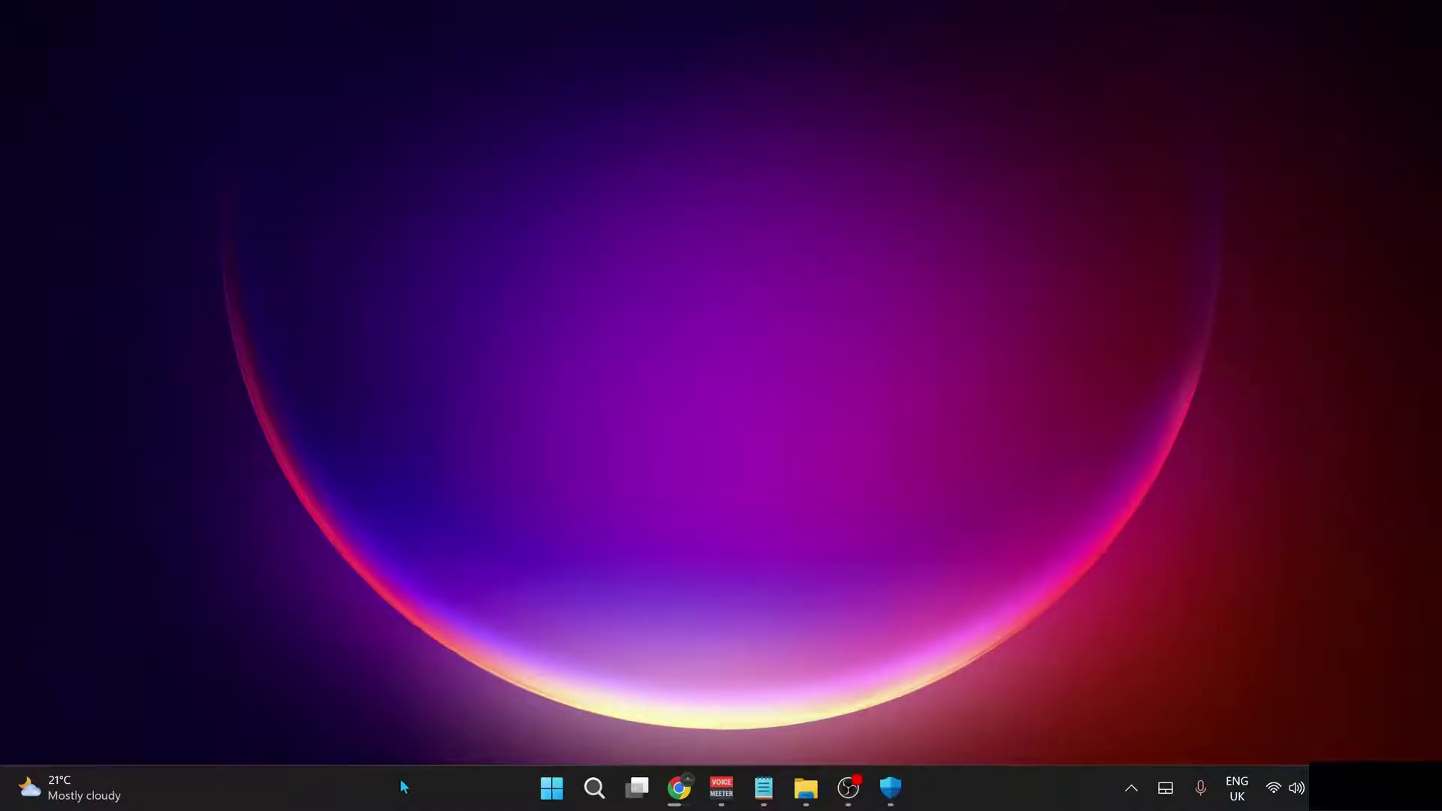
Switch Optimisations for windowed games Off in Settings' default graphics settings
right_click(551, 787)
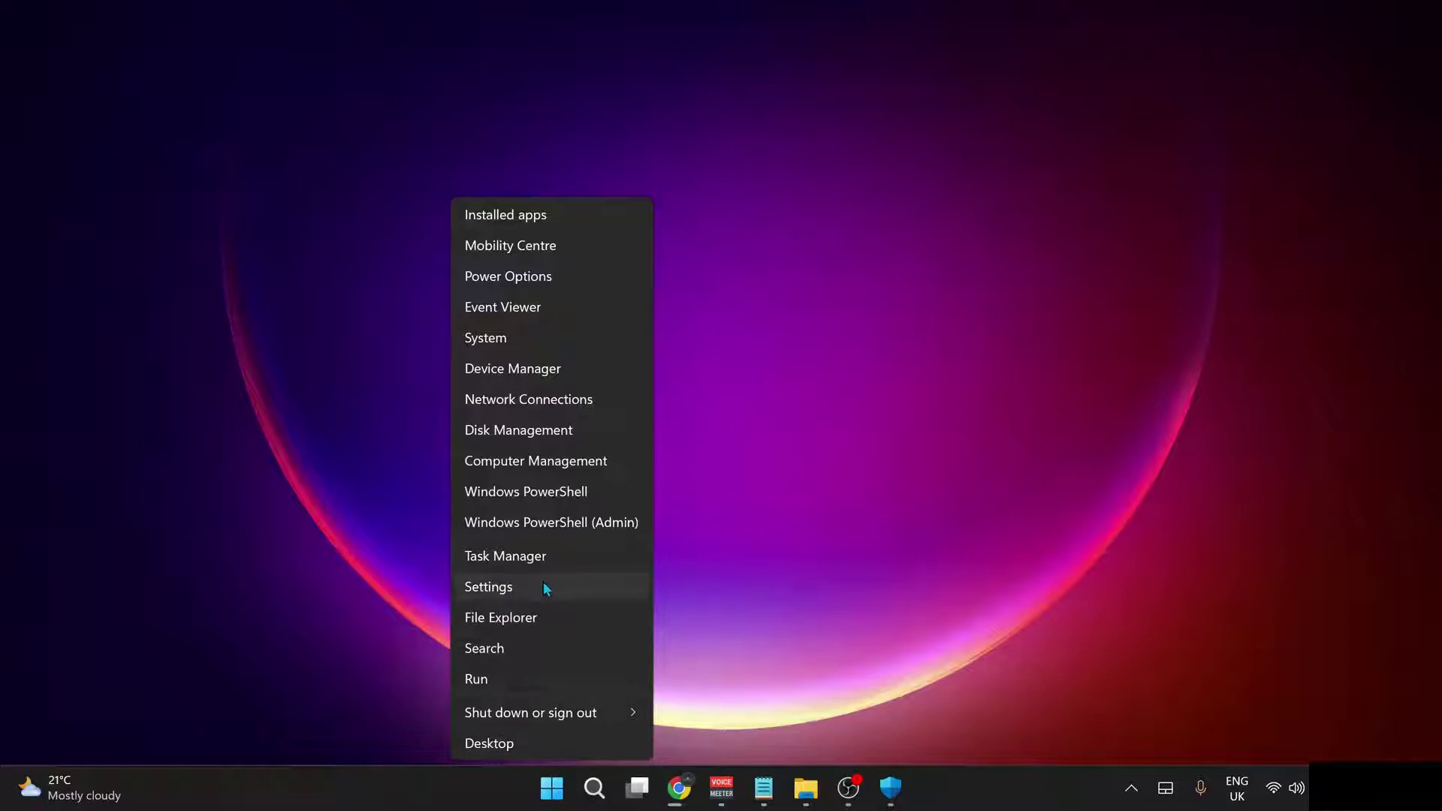
left_click(530, 583)
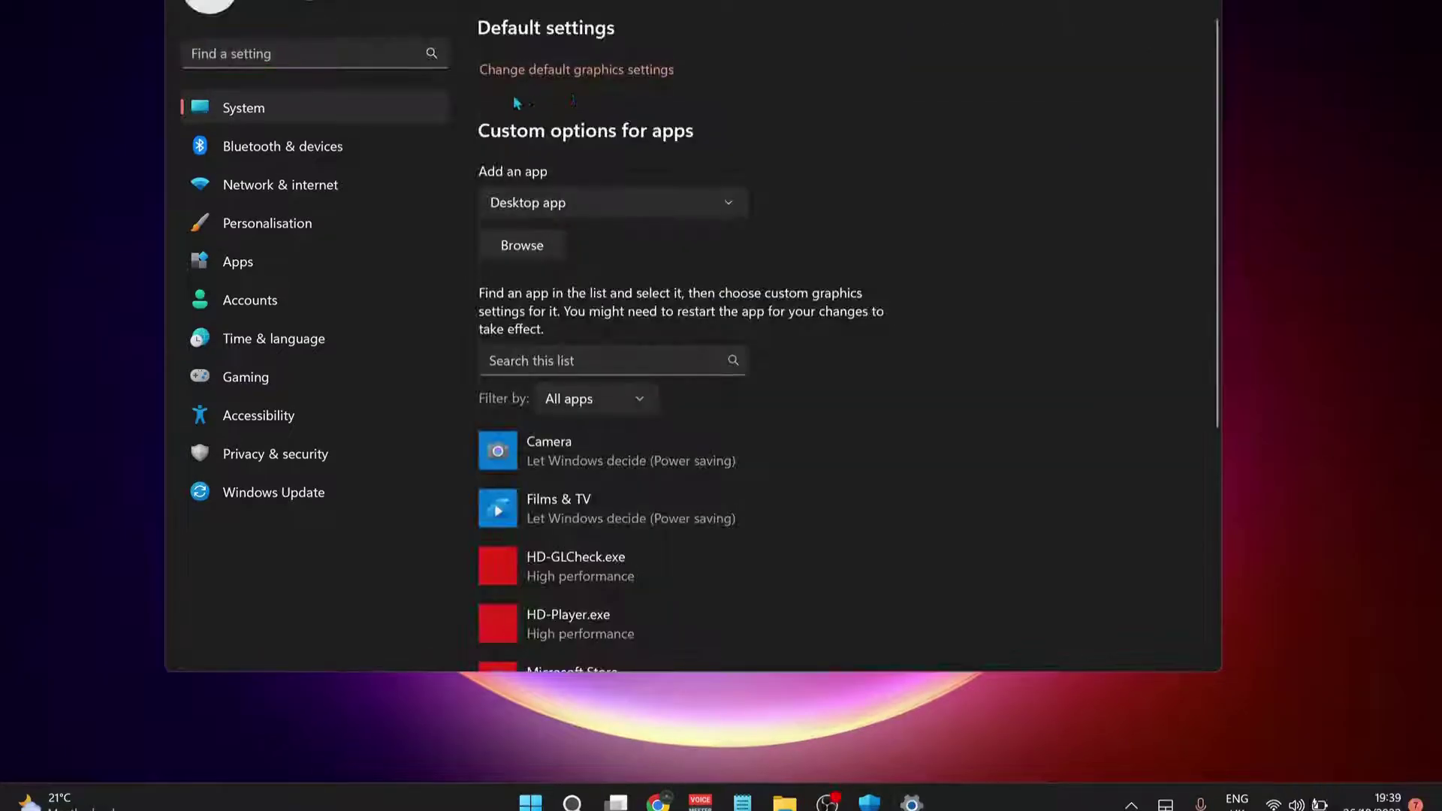
left_click(651, 72)
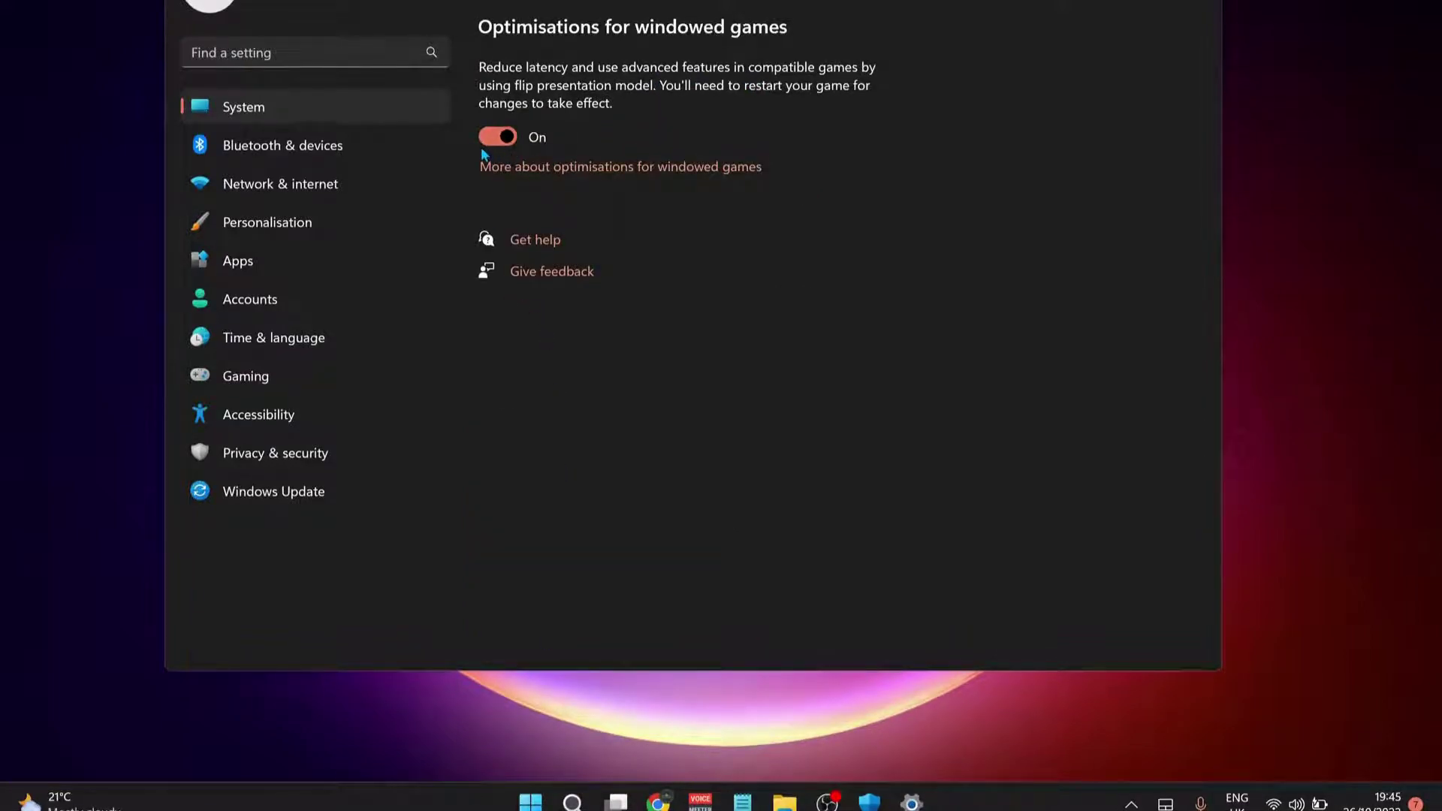
left_click(495, 137)
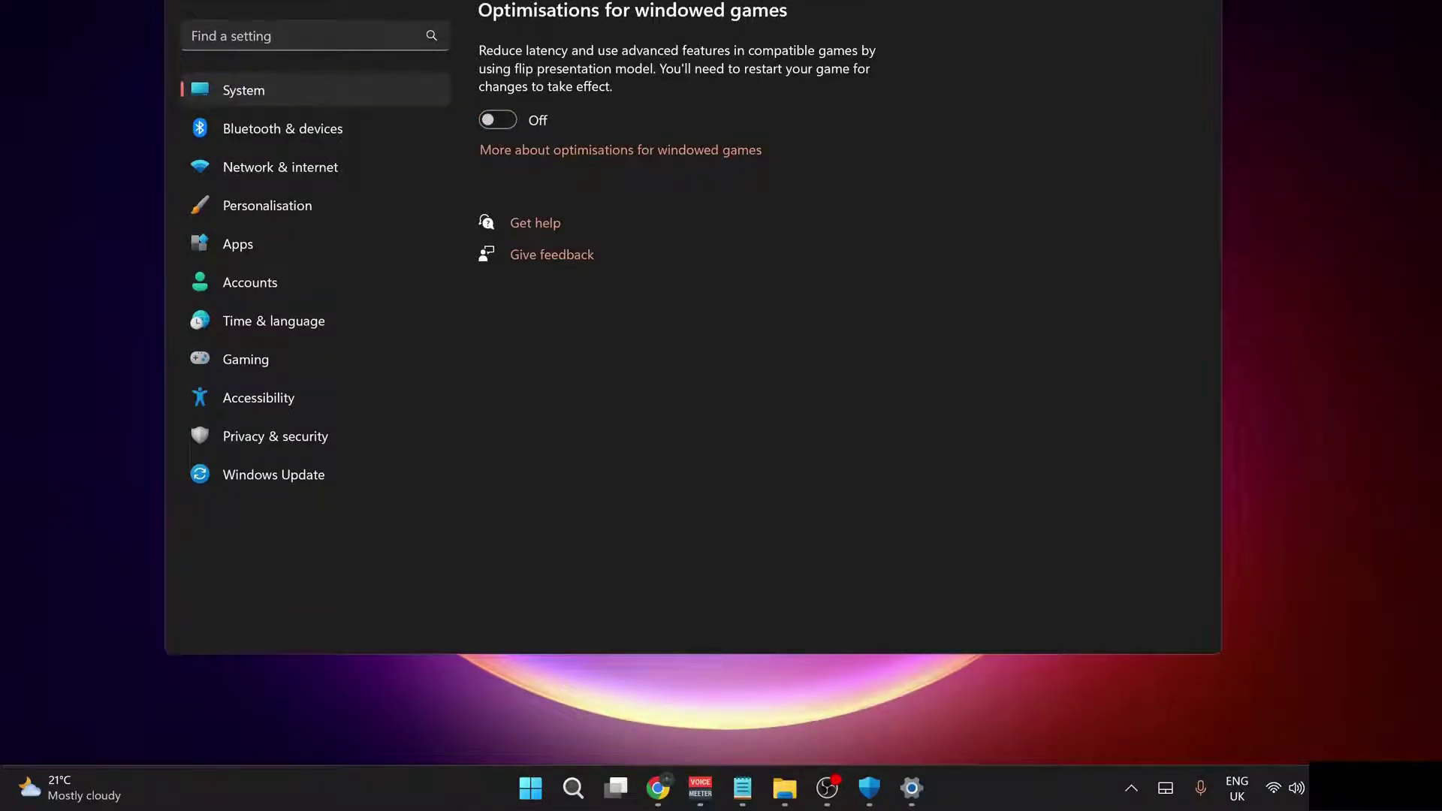
Close Settings and run sfc /scannow in a Command Prompt launched as administrator
key("alt+F4")
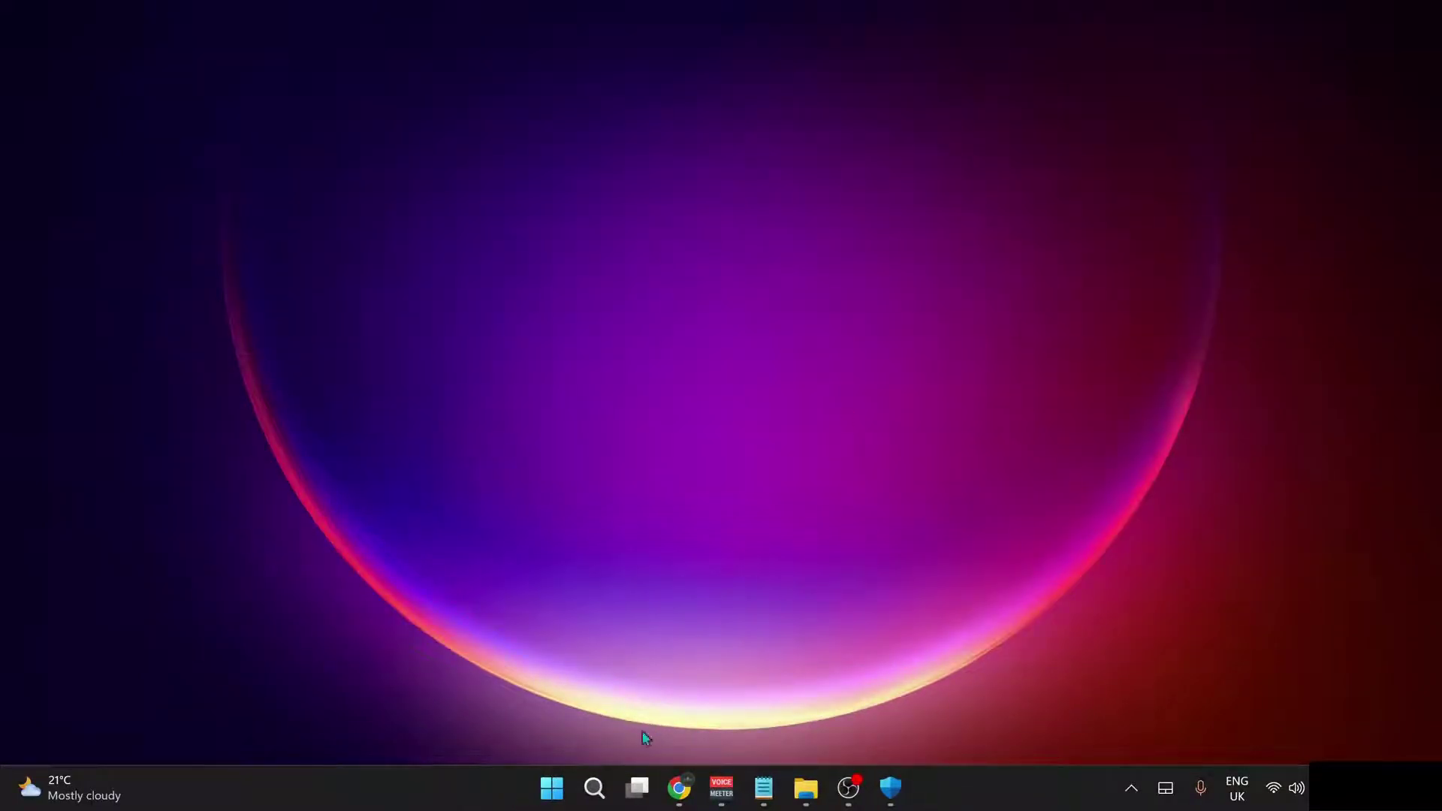
left_click(595, 790)
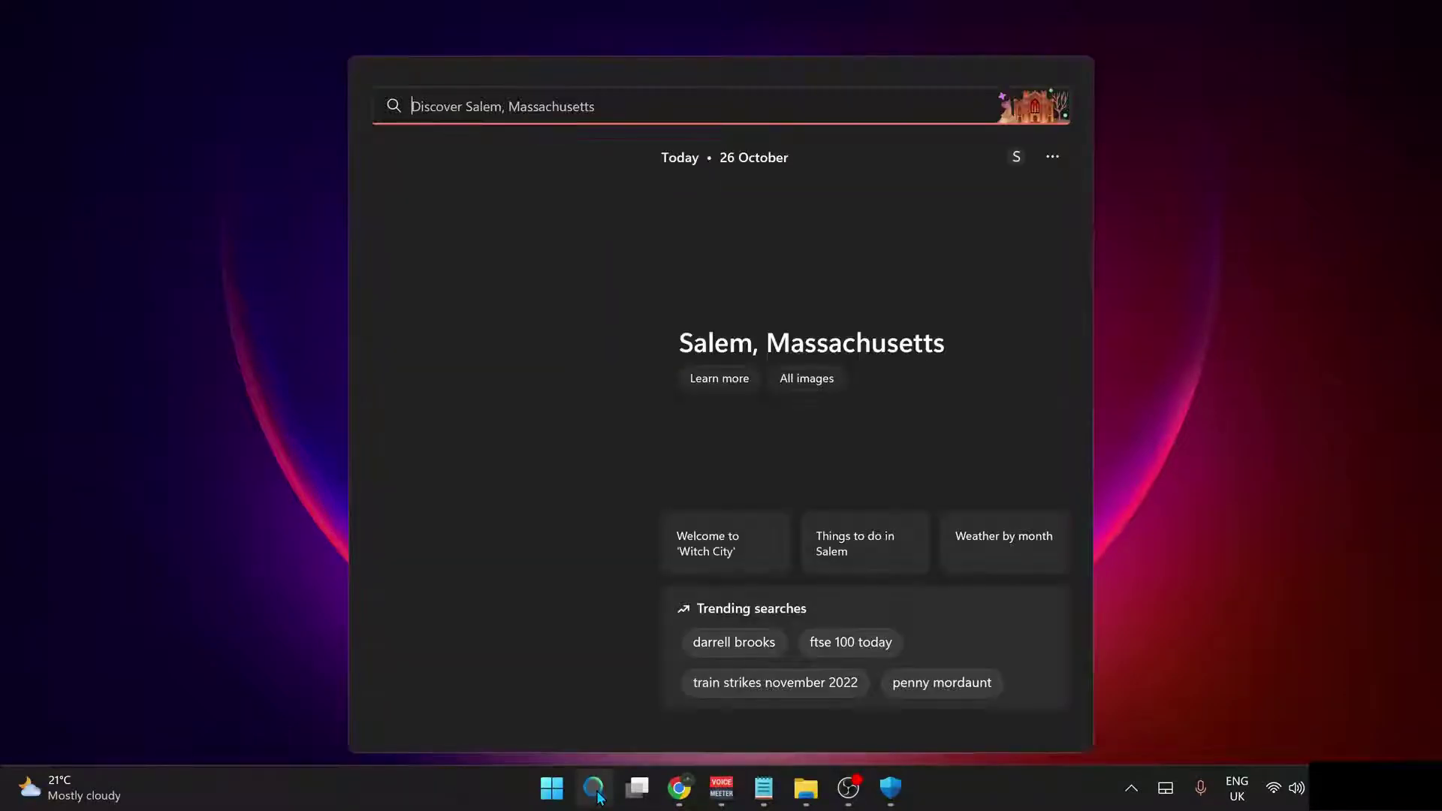
type("cmd")
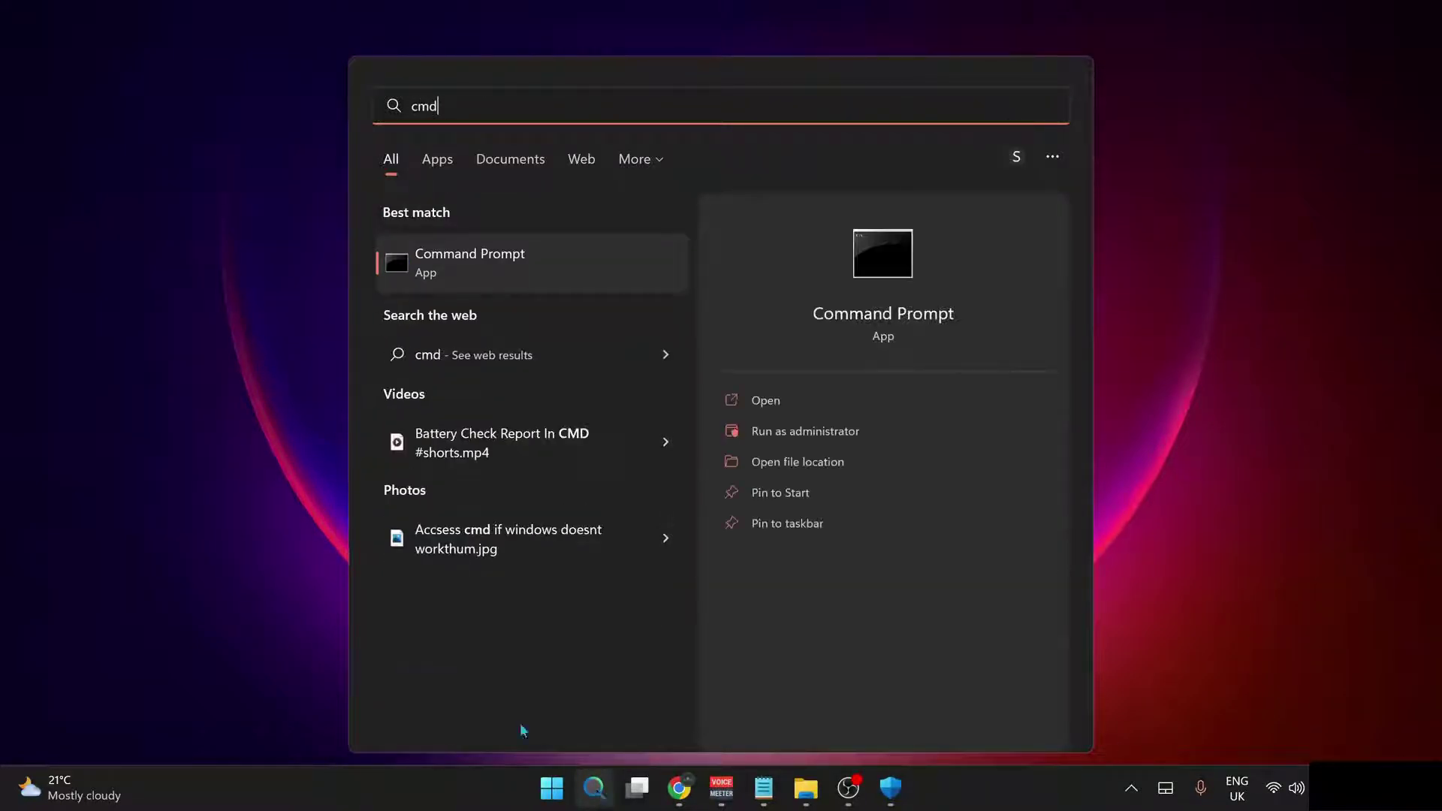
right_click(515, 255)
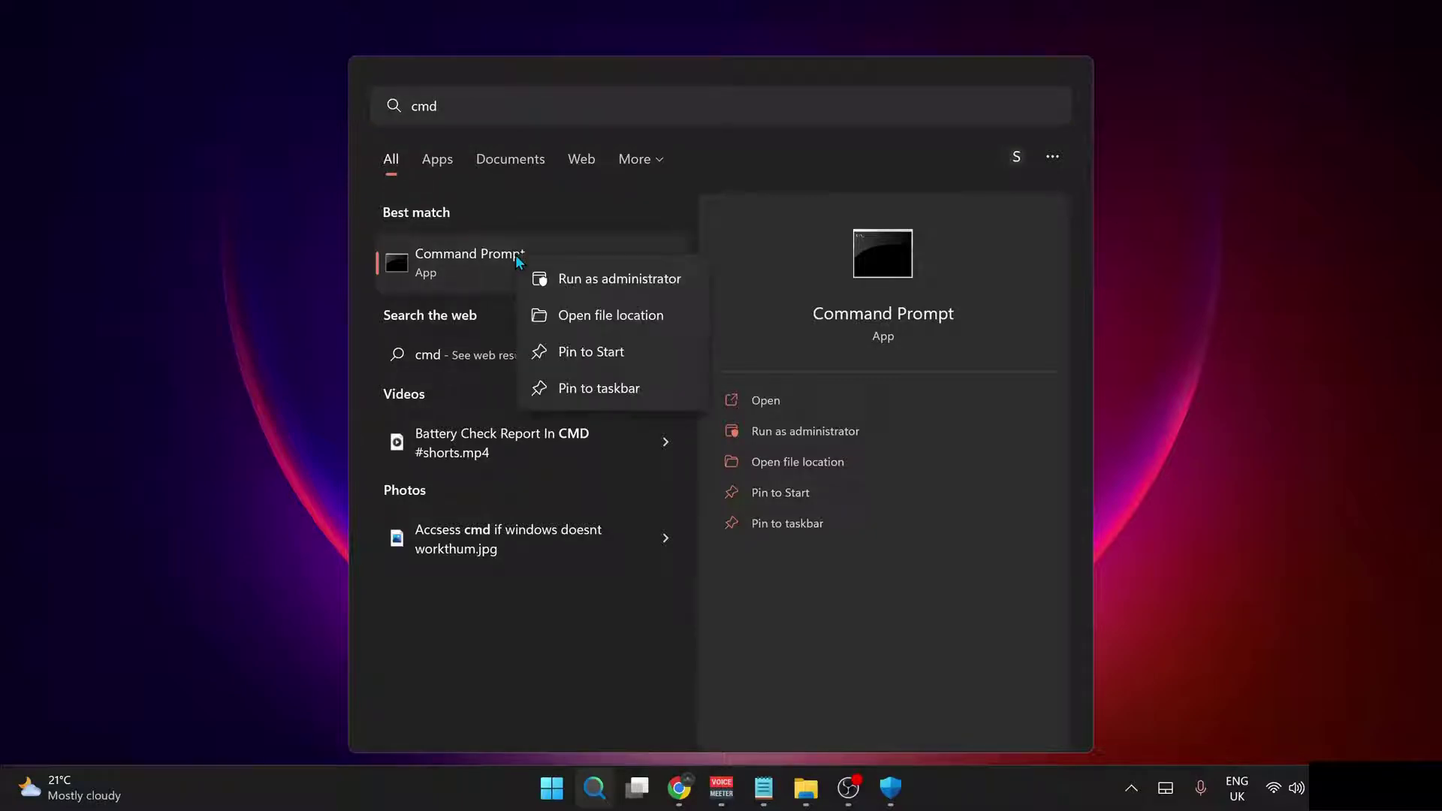
left_click(629, 279)
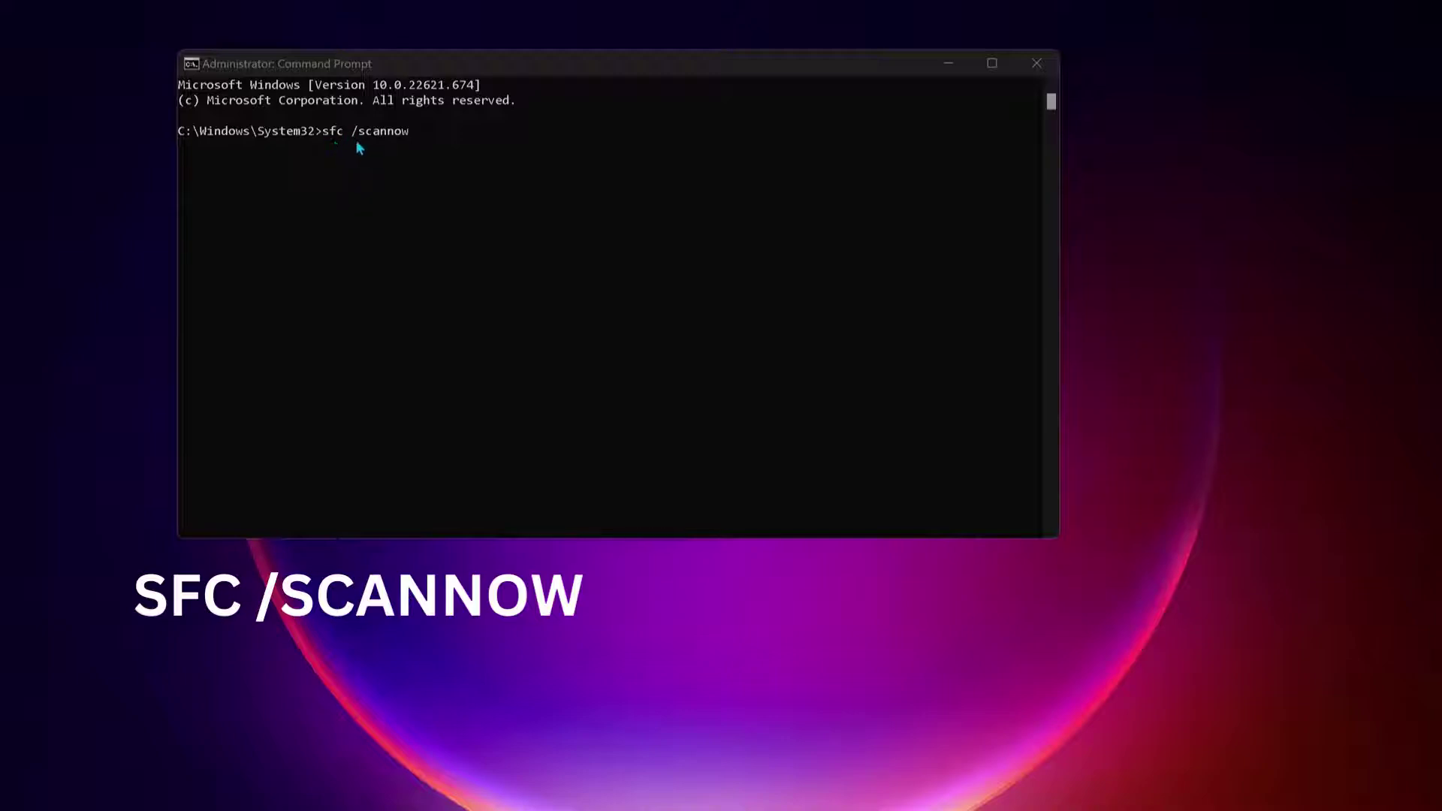
left_click(432, 153)
key("Return")
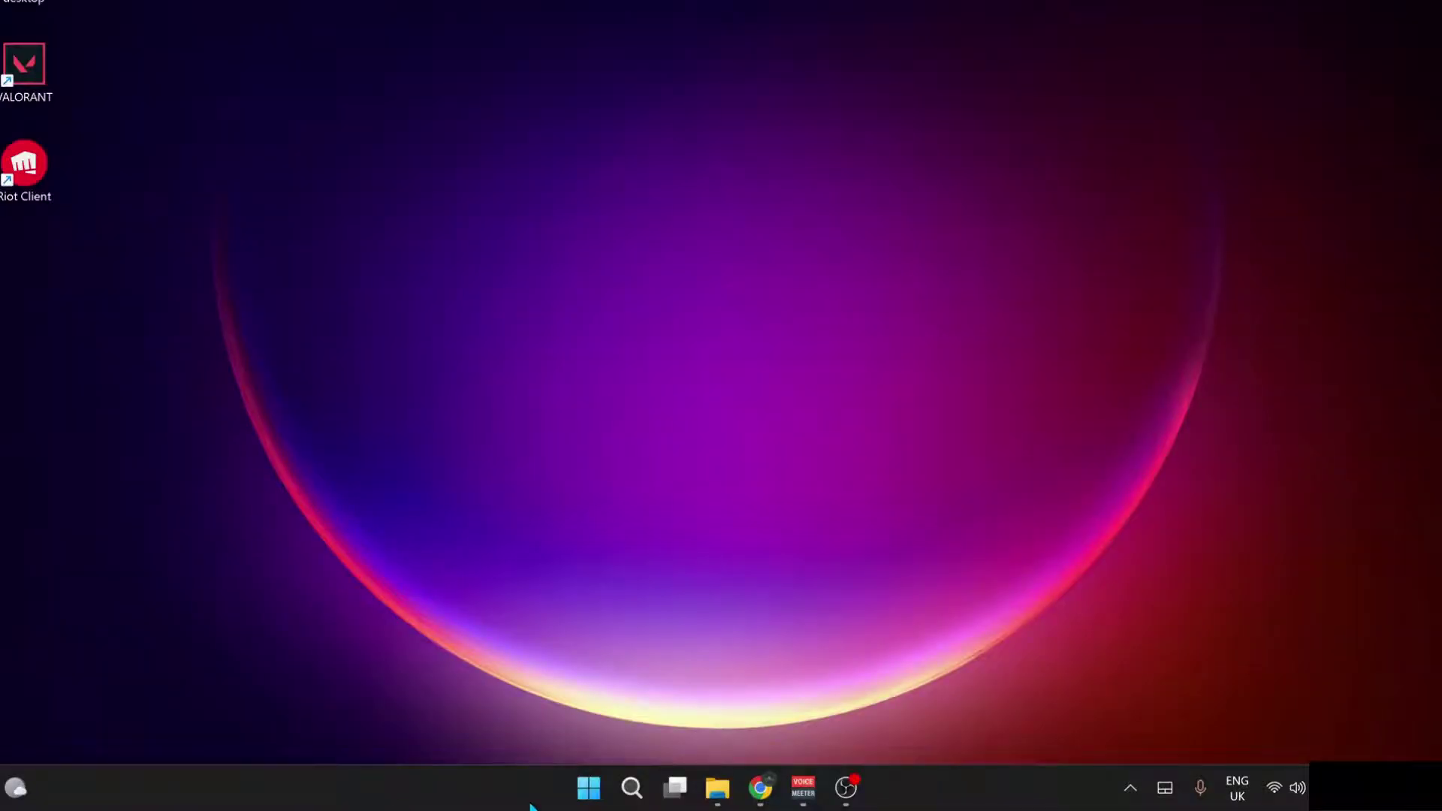
End the KerioMaker (32 bit) process from Task Manager's Processes list
right_click(589, 788)
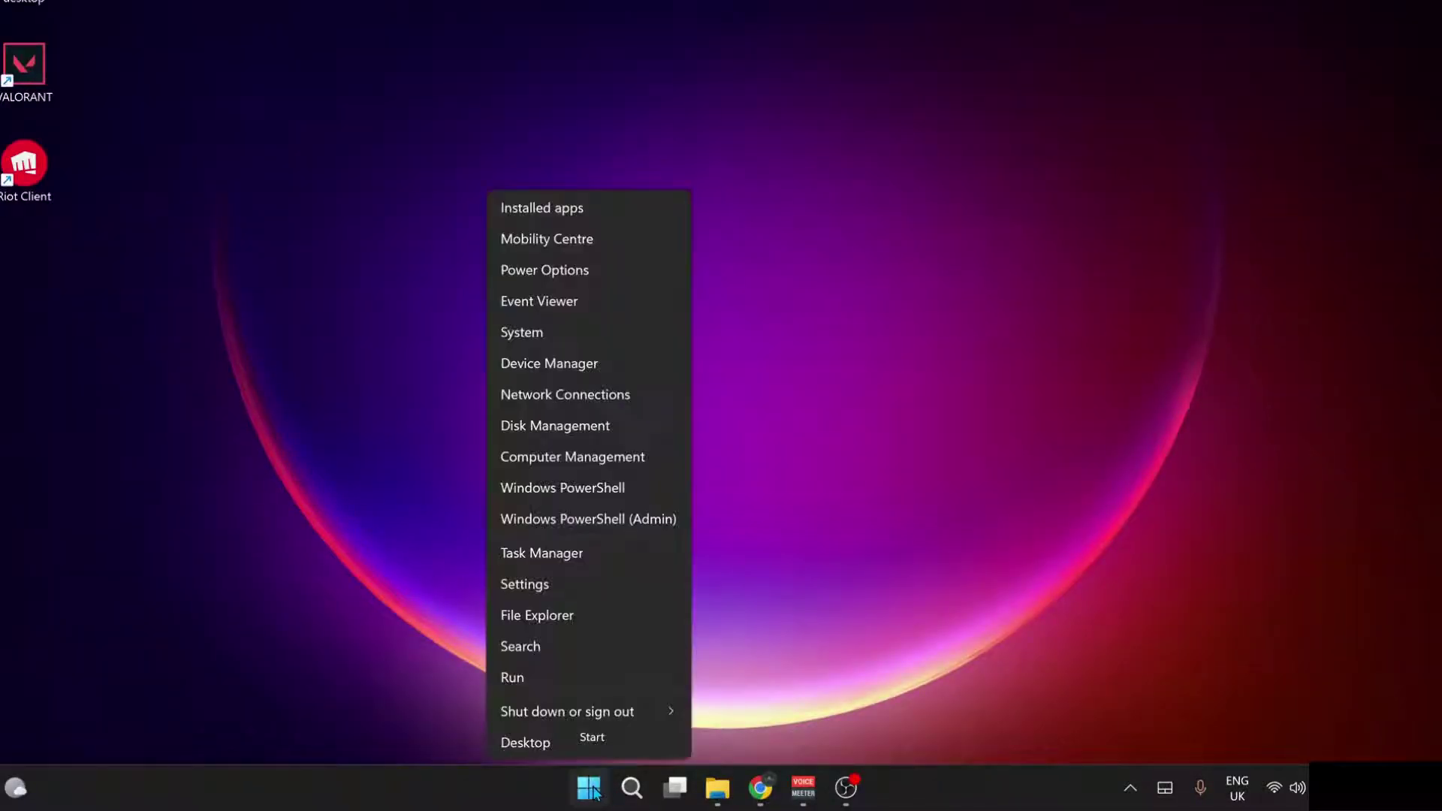
left_click(565, 553)
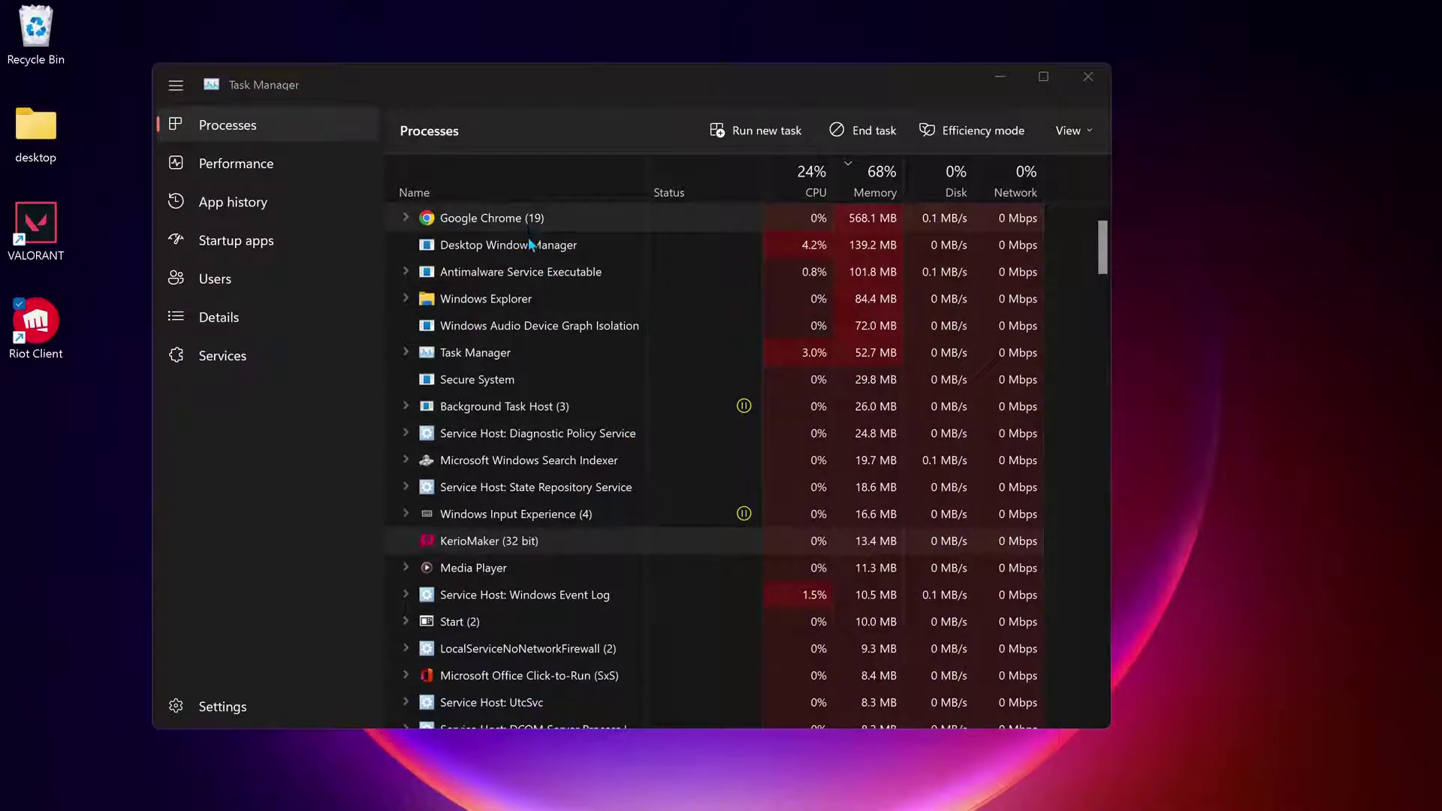
right_click(535, 539)
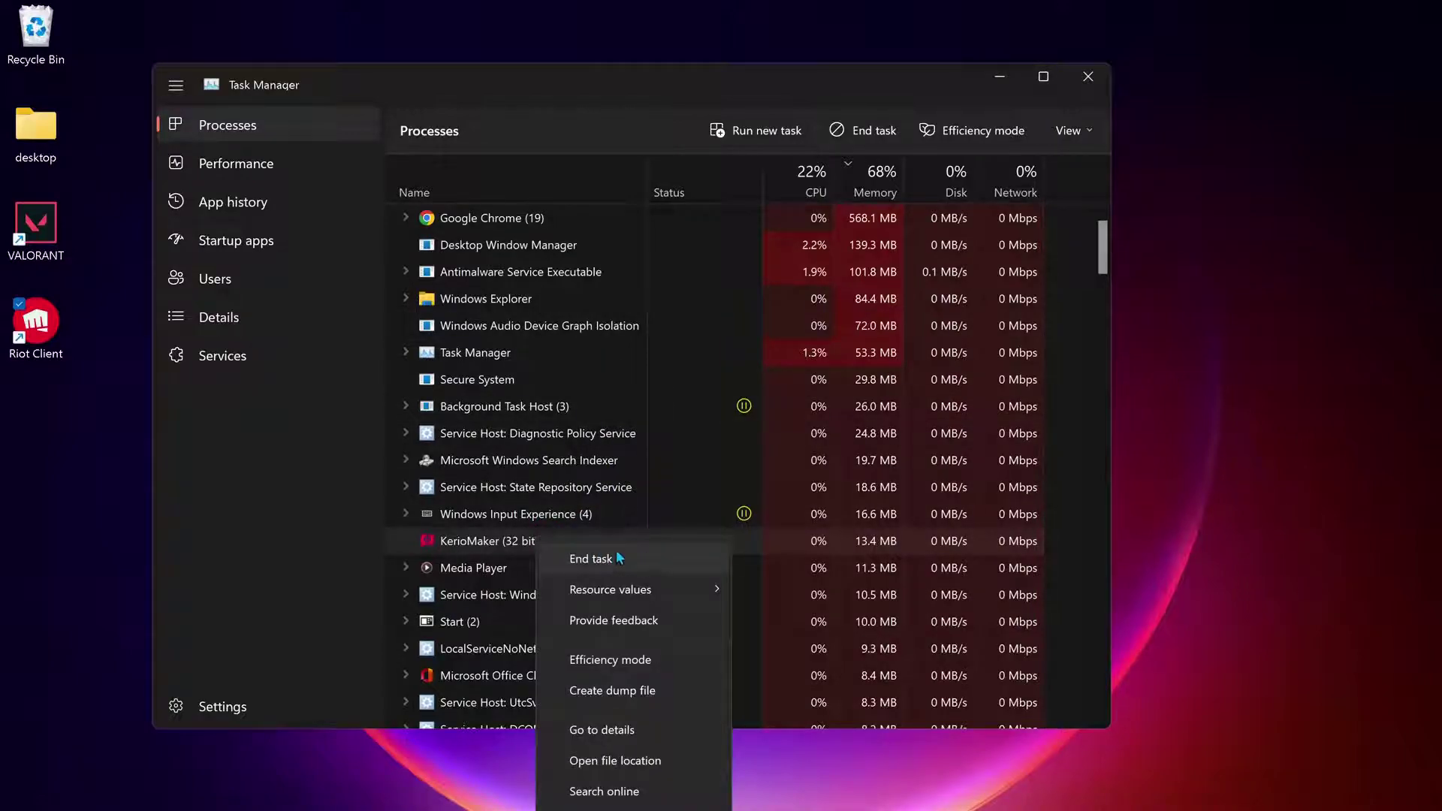
left_click(621, 558)
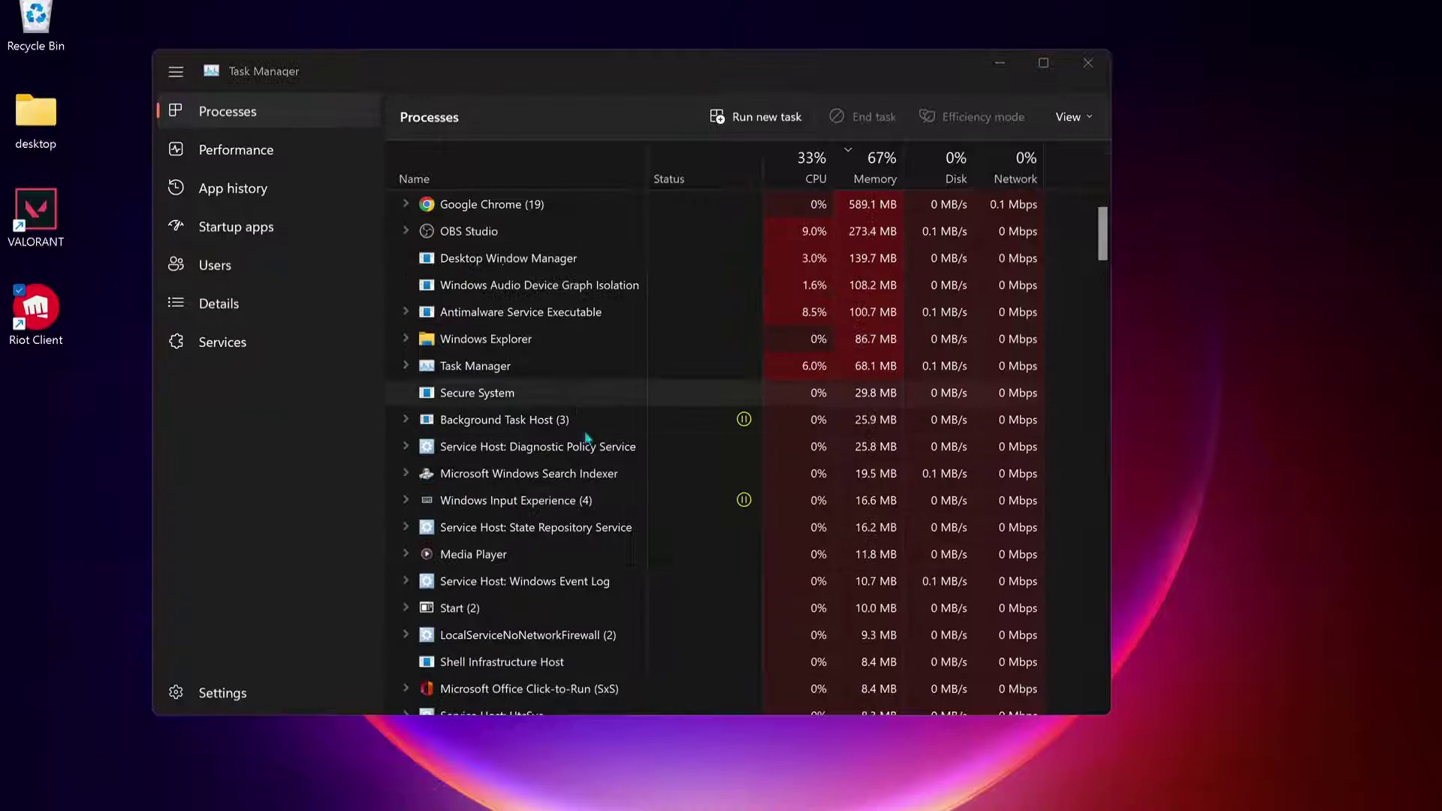
Set and confirm a new priority level for Battle.net.exe on the Details tab
left_click(219, 303)
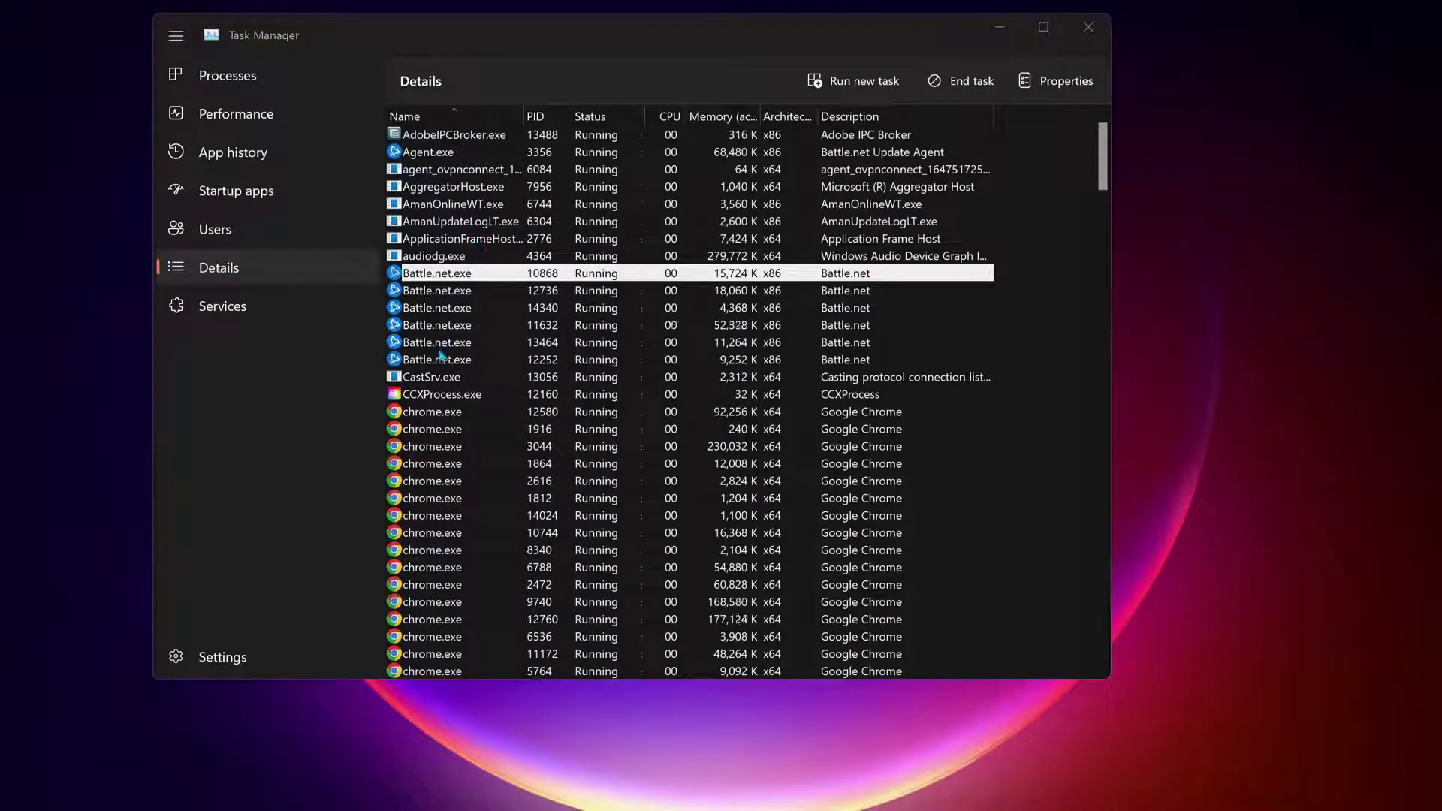
right_click(446, 280)
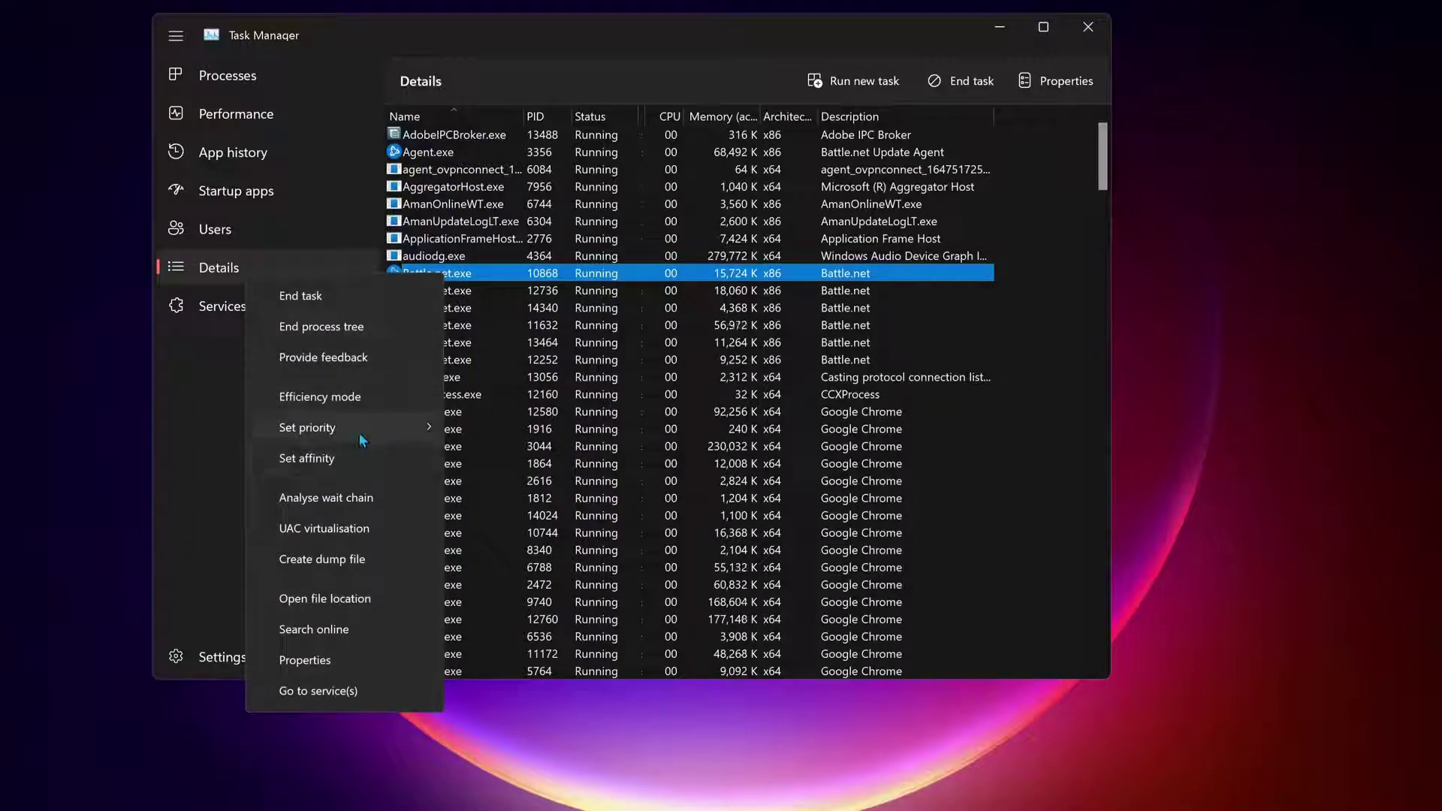
mouse_move(359, 440)
left_click(494, 346)
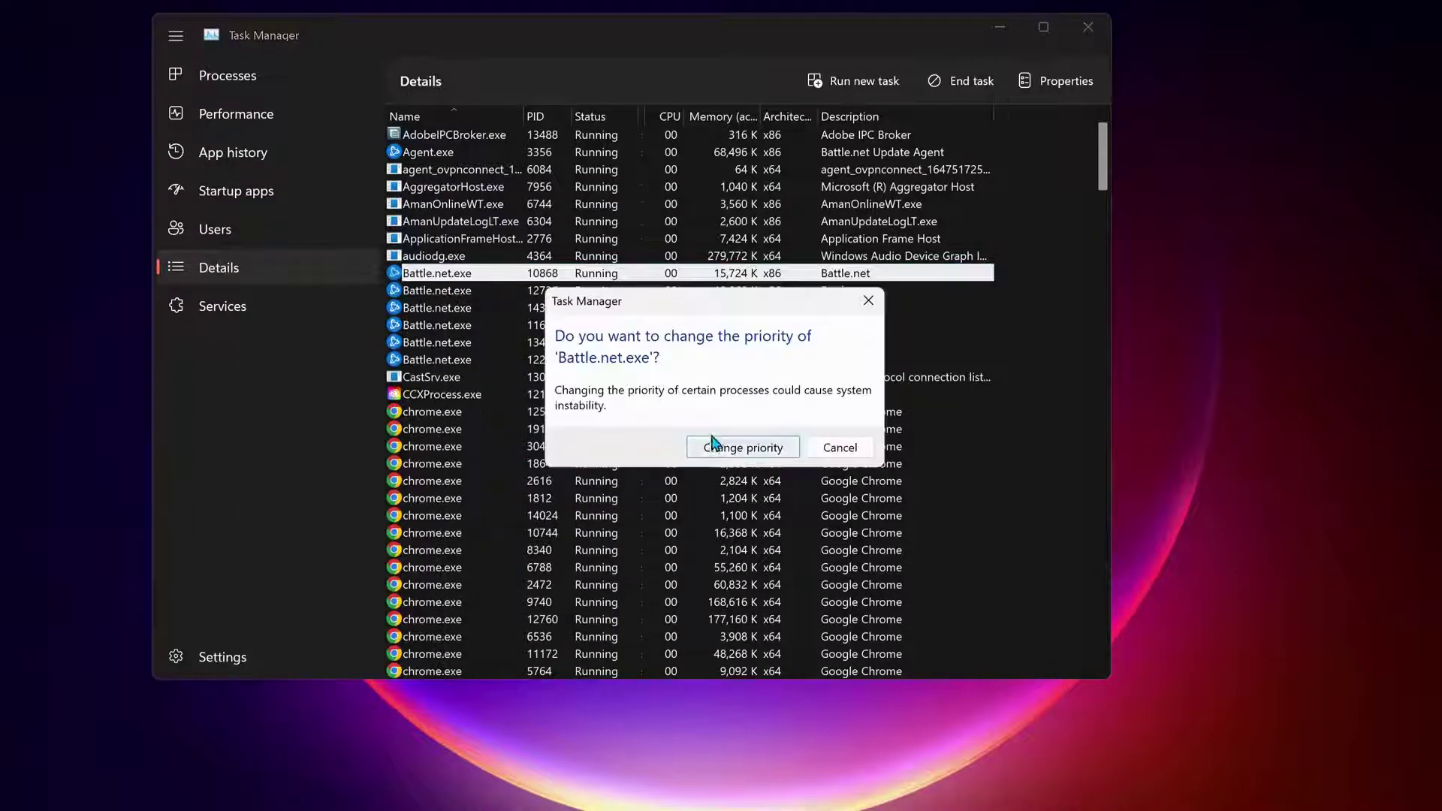
left_click(712, 443)
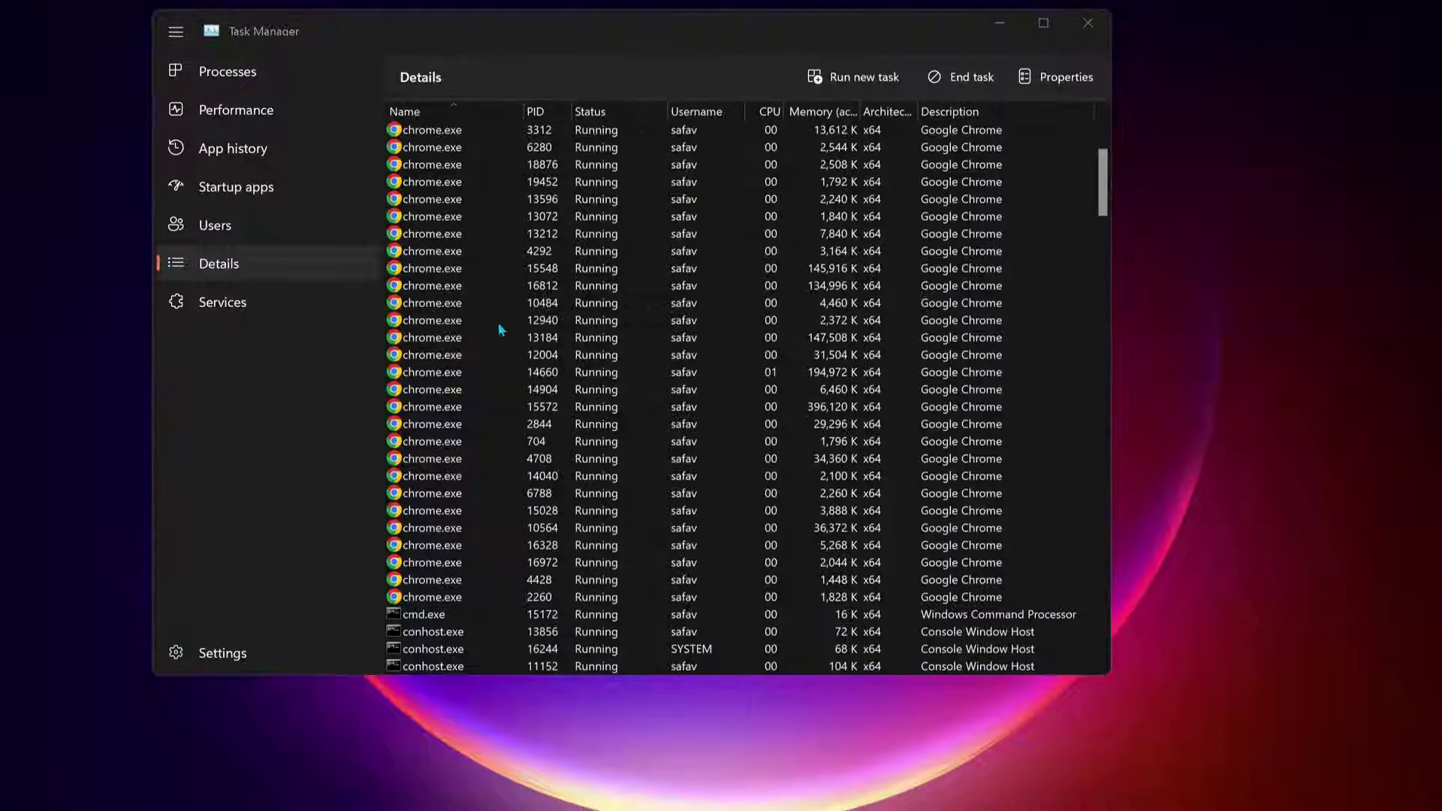
Disable Phone Link on Task Manager's Startup apps page
left_click(230, 191)
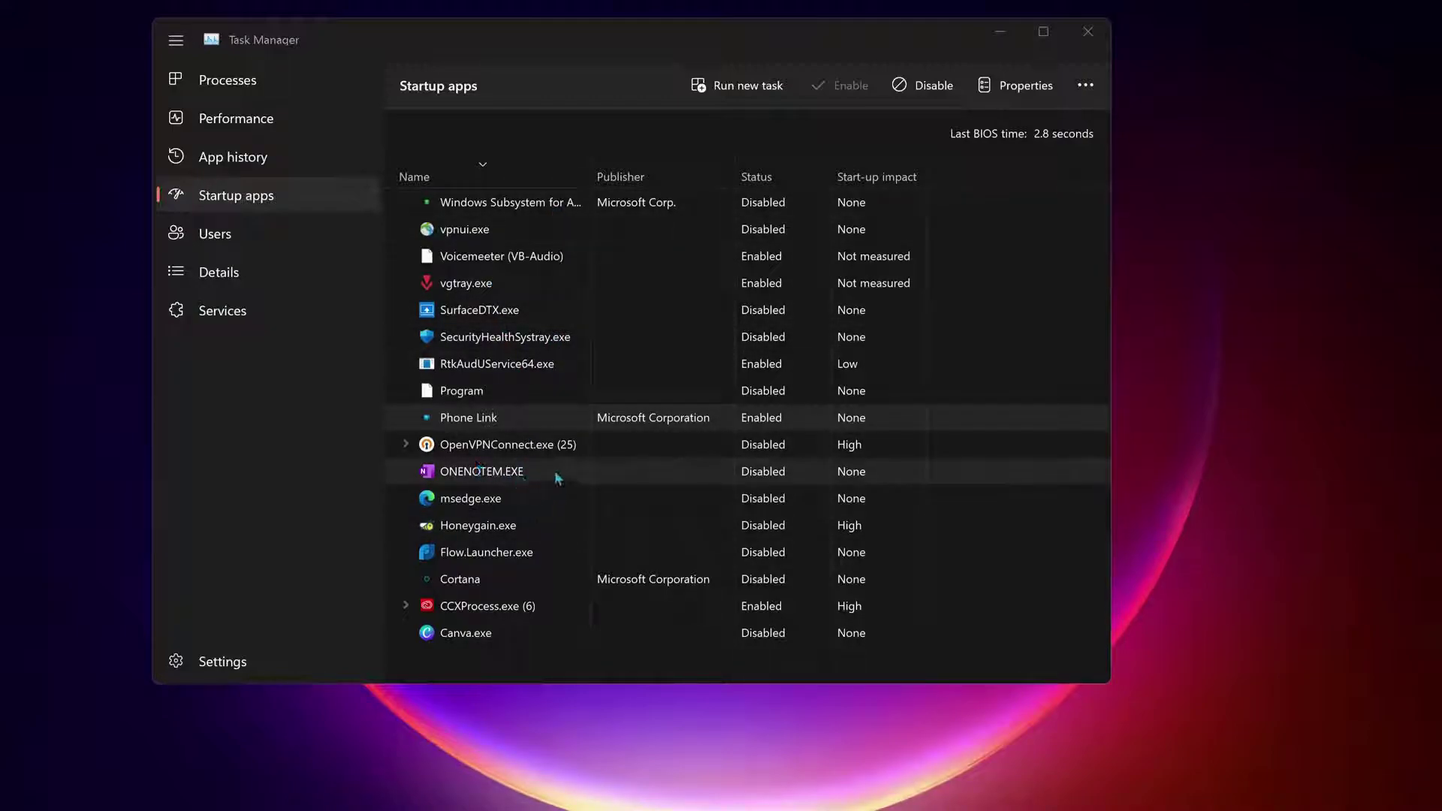
right_click(479, 418)
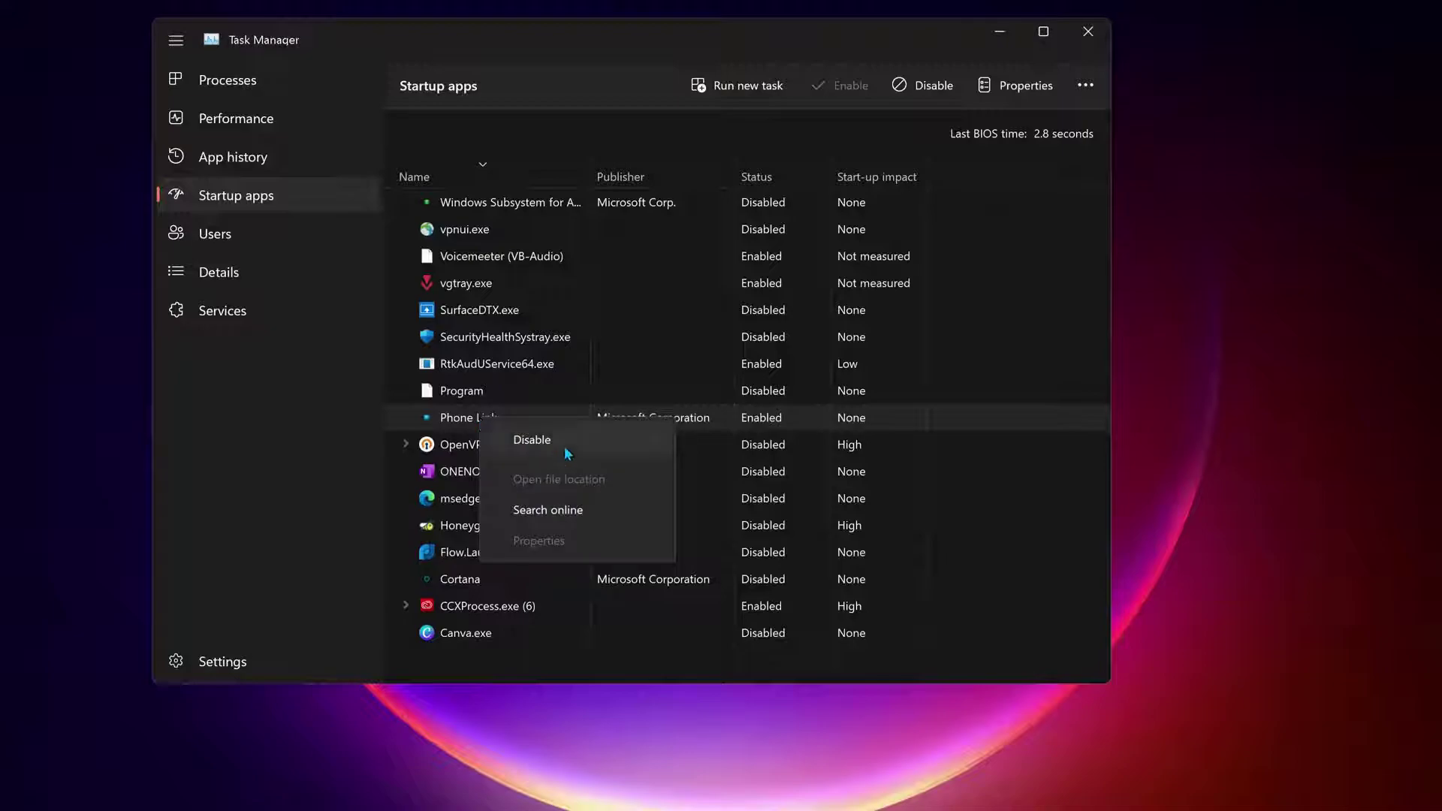
left_click(534, 439)
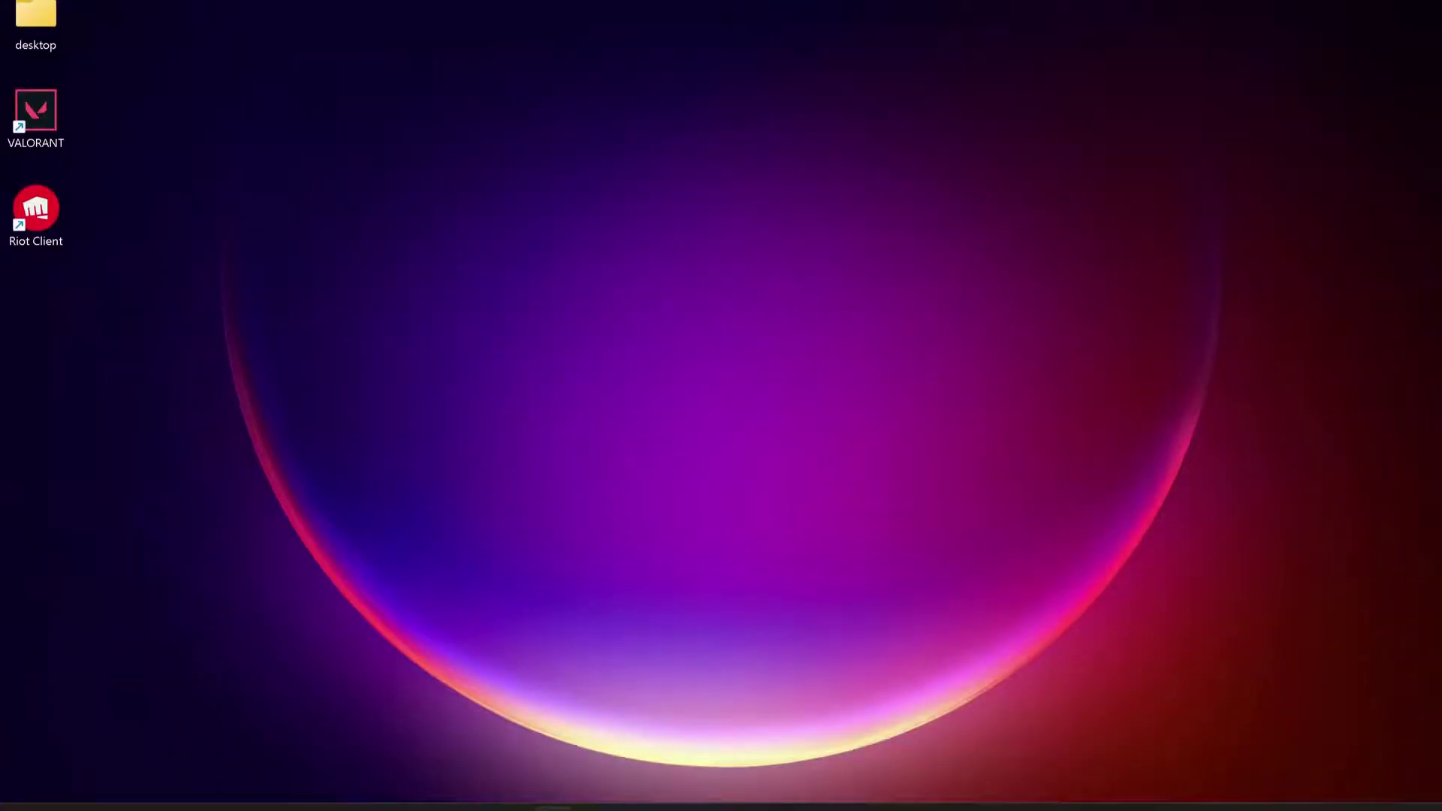
Open View advanced system settings and set visual effects to Adjust for best performance
key("super+s")
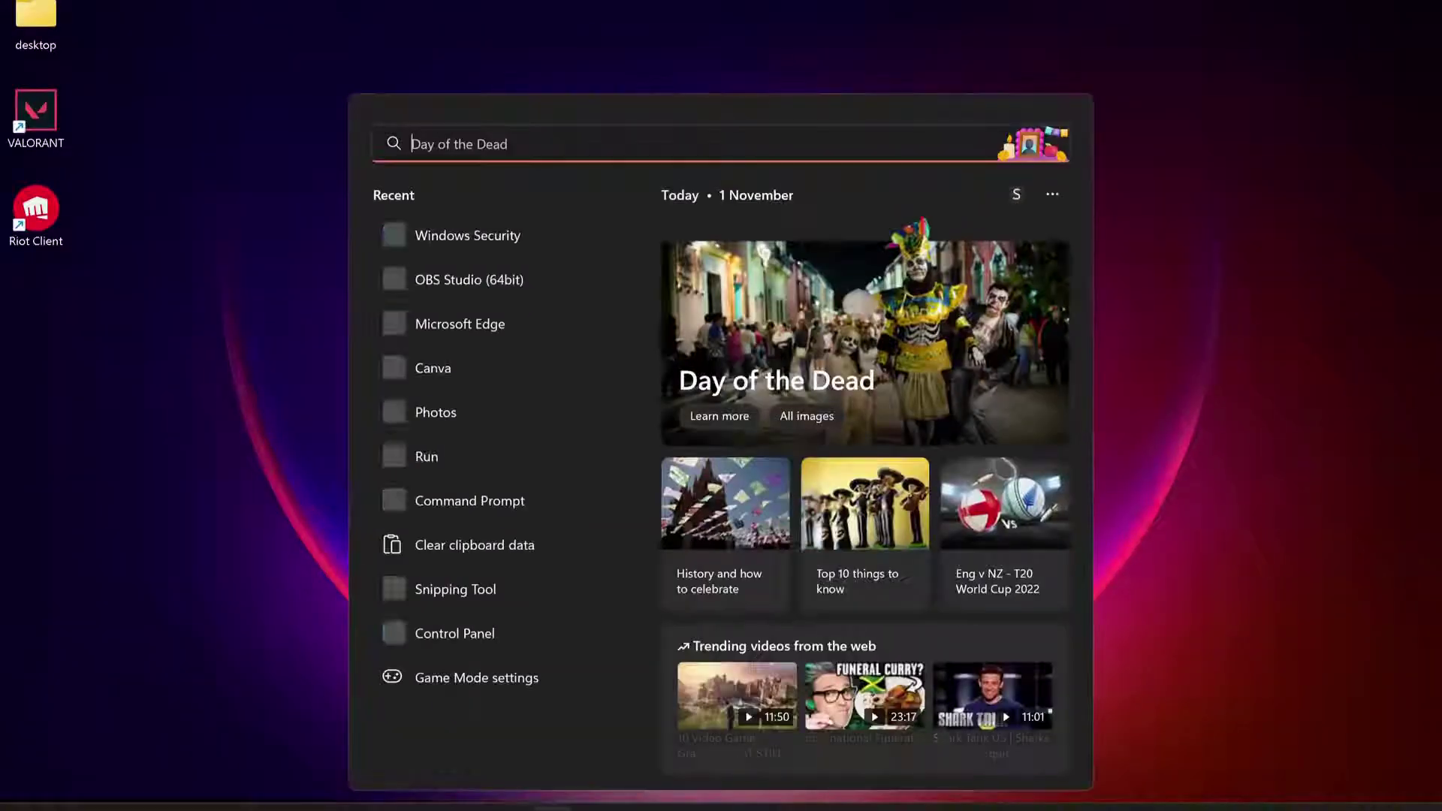
type("View advanced system settings")
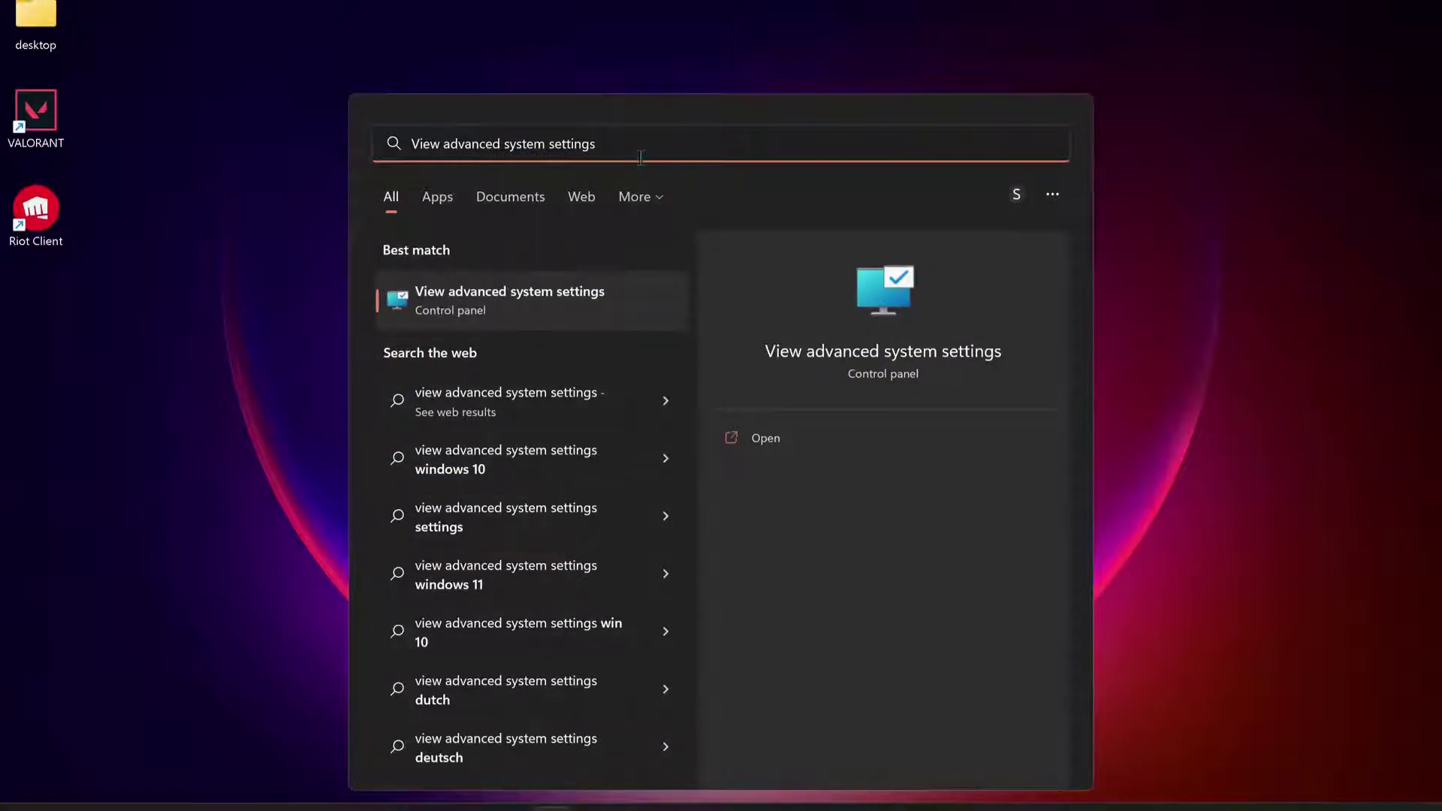
left_click(541, 293)
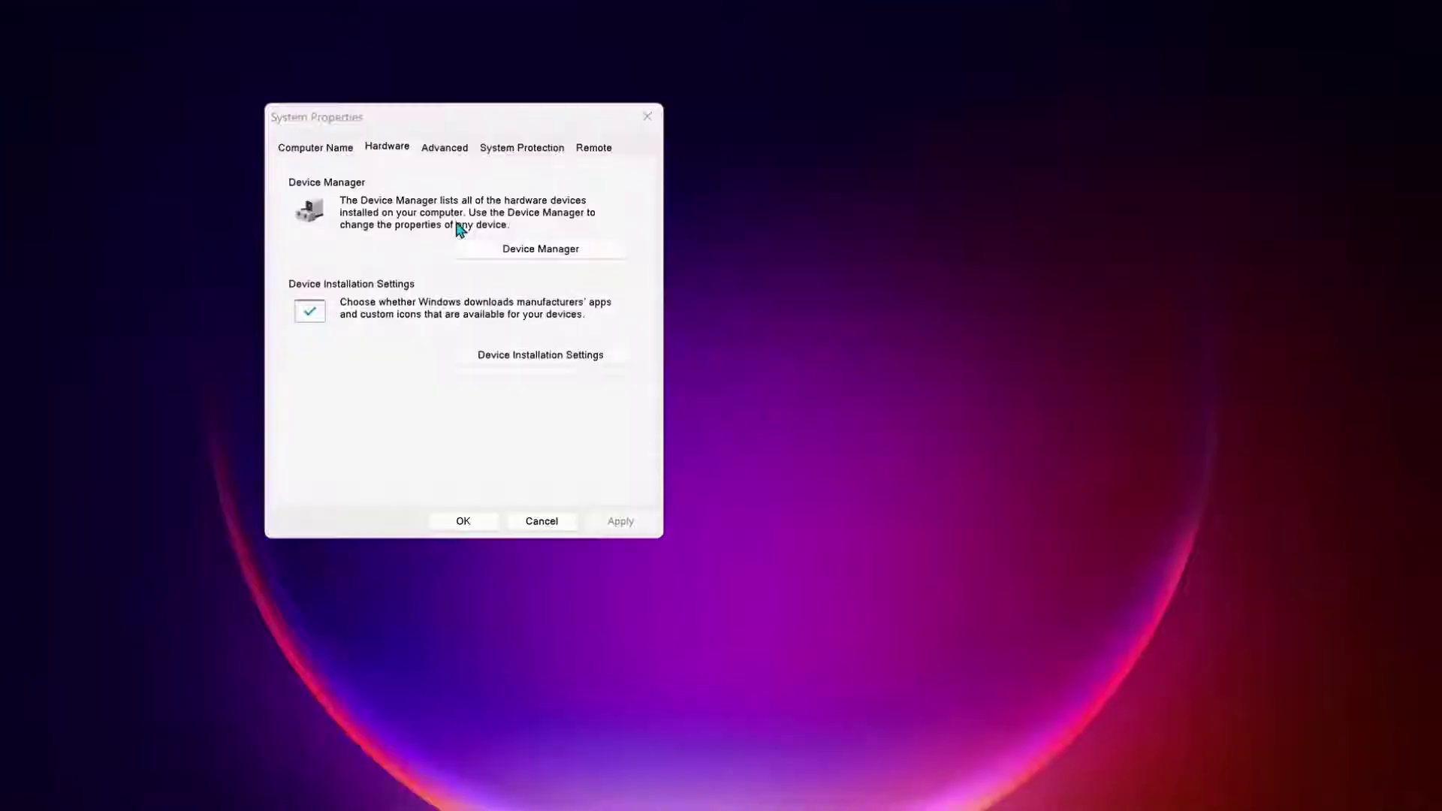
left_click(448, 150)
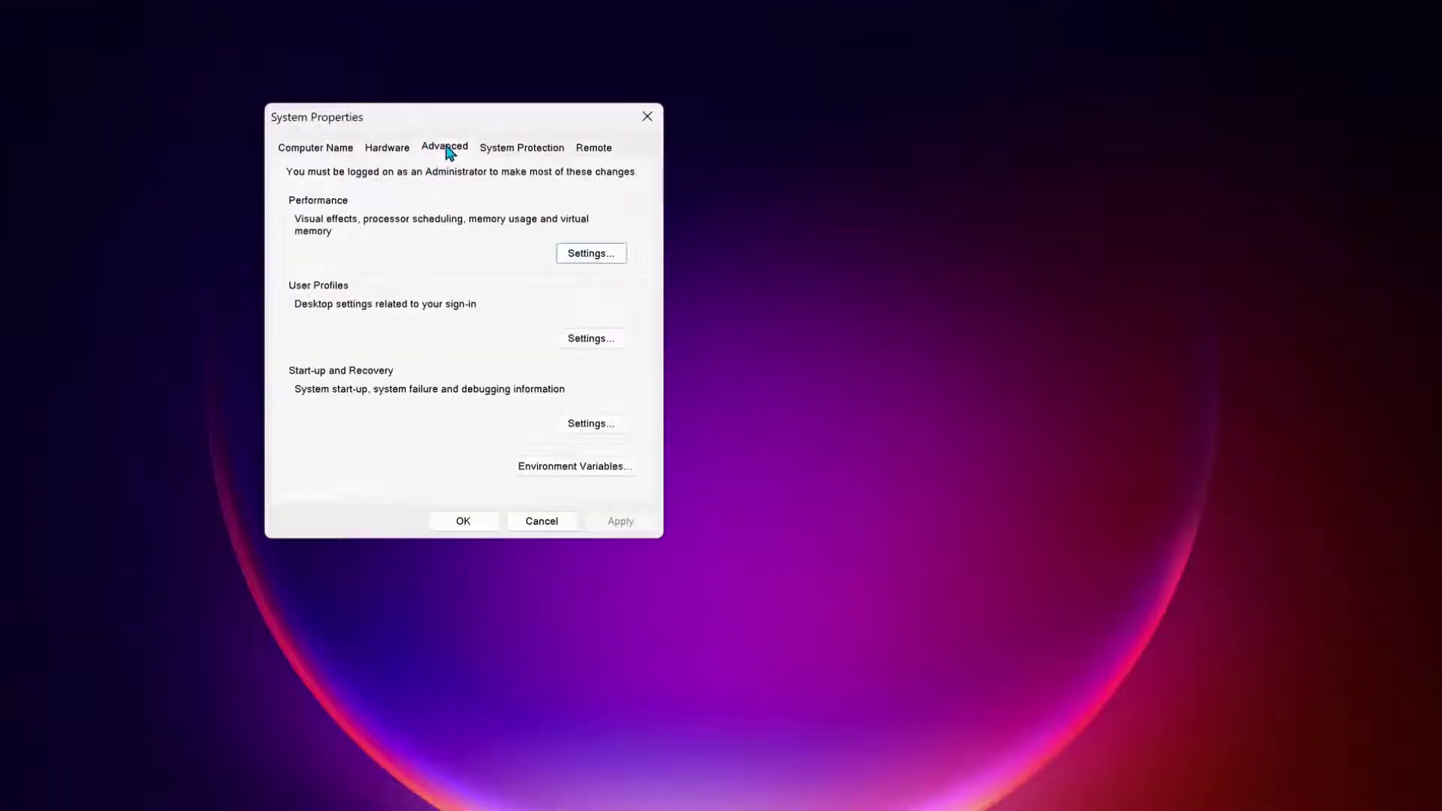
left_click(591, 254)
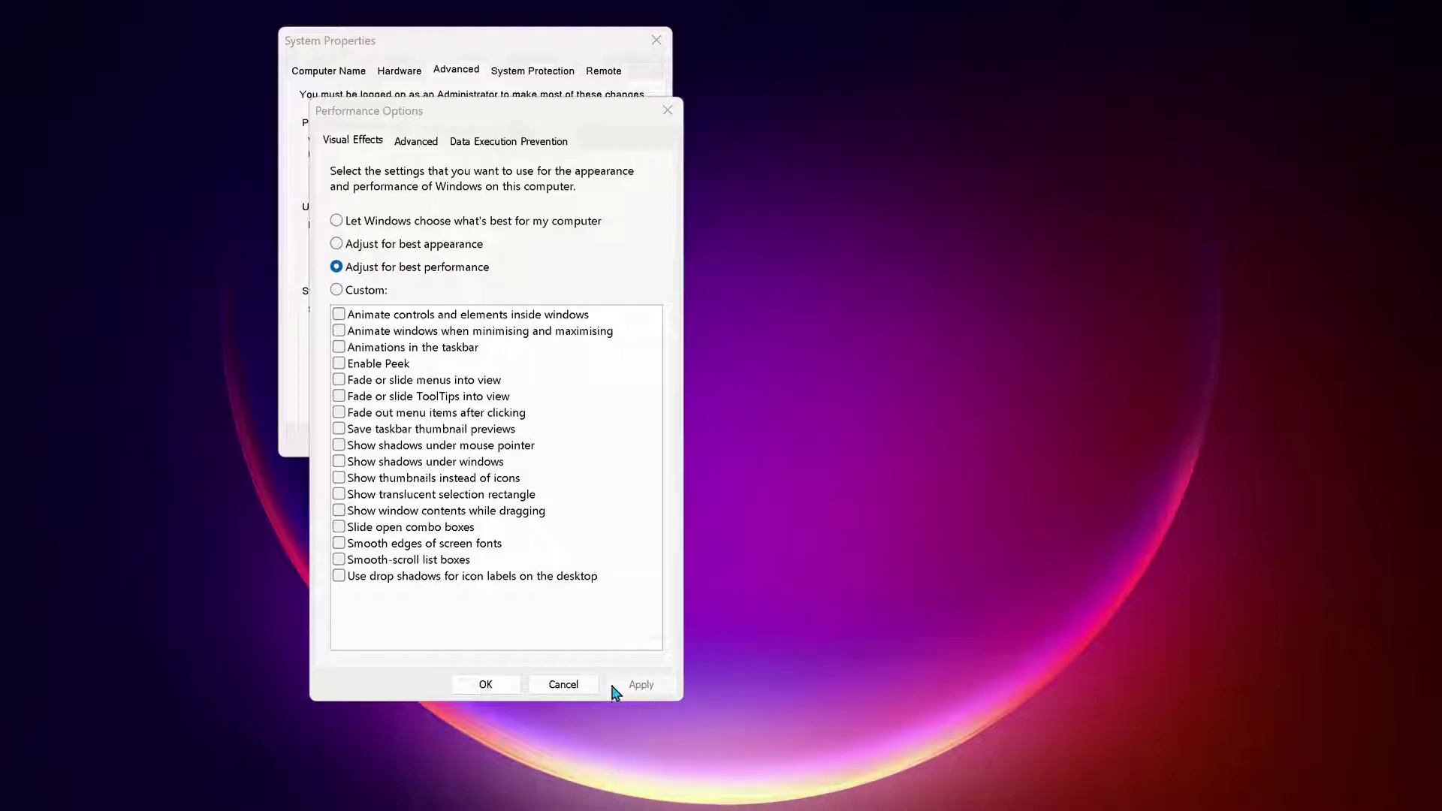
left_click(486, 686)
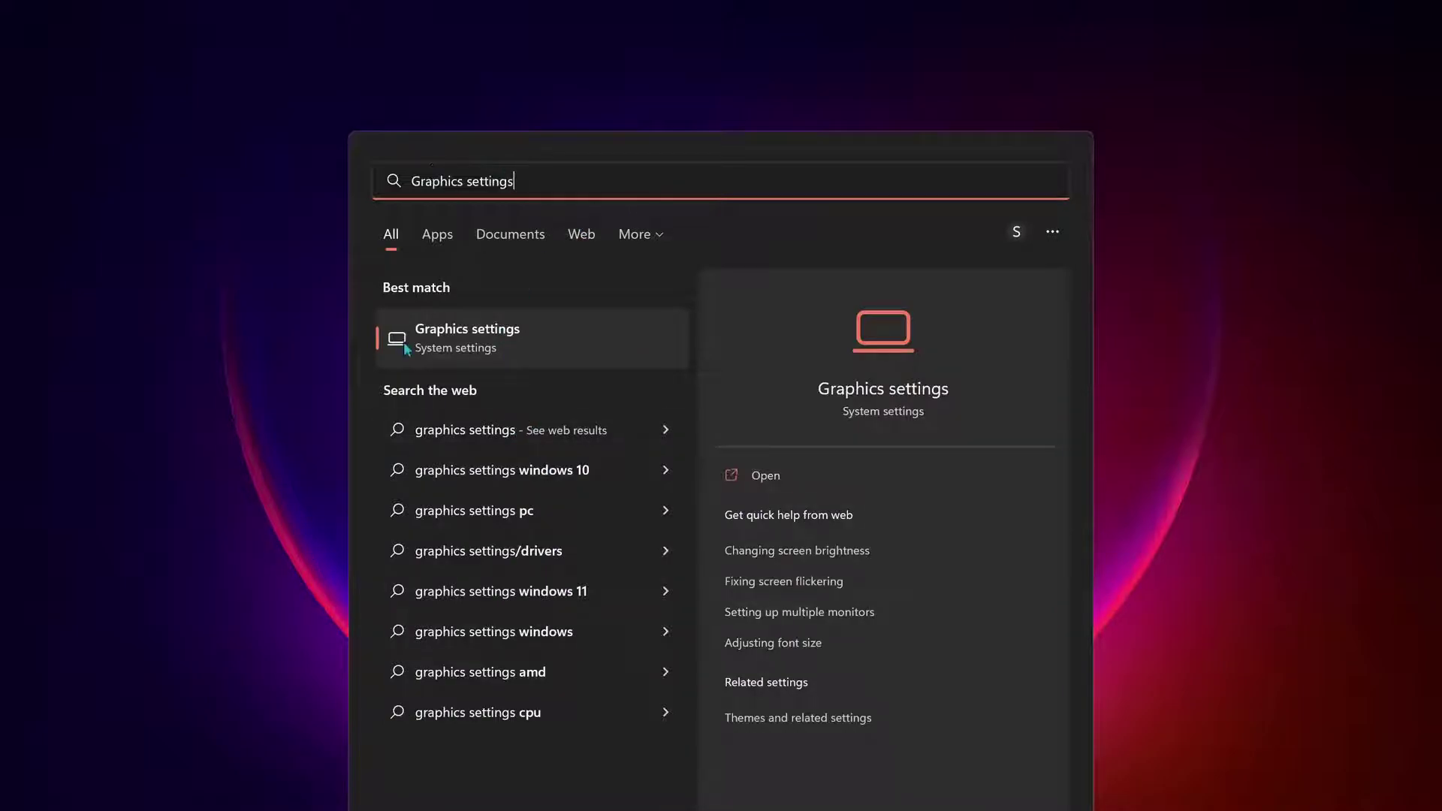
Open the Graphics settings page and browse for a desktop app under Add an app
left_click(493, 338)
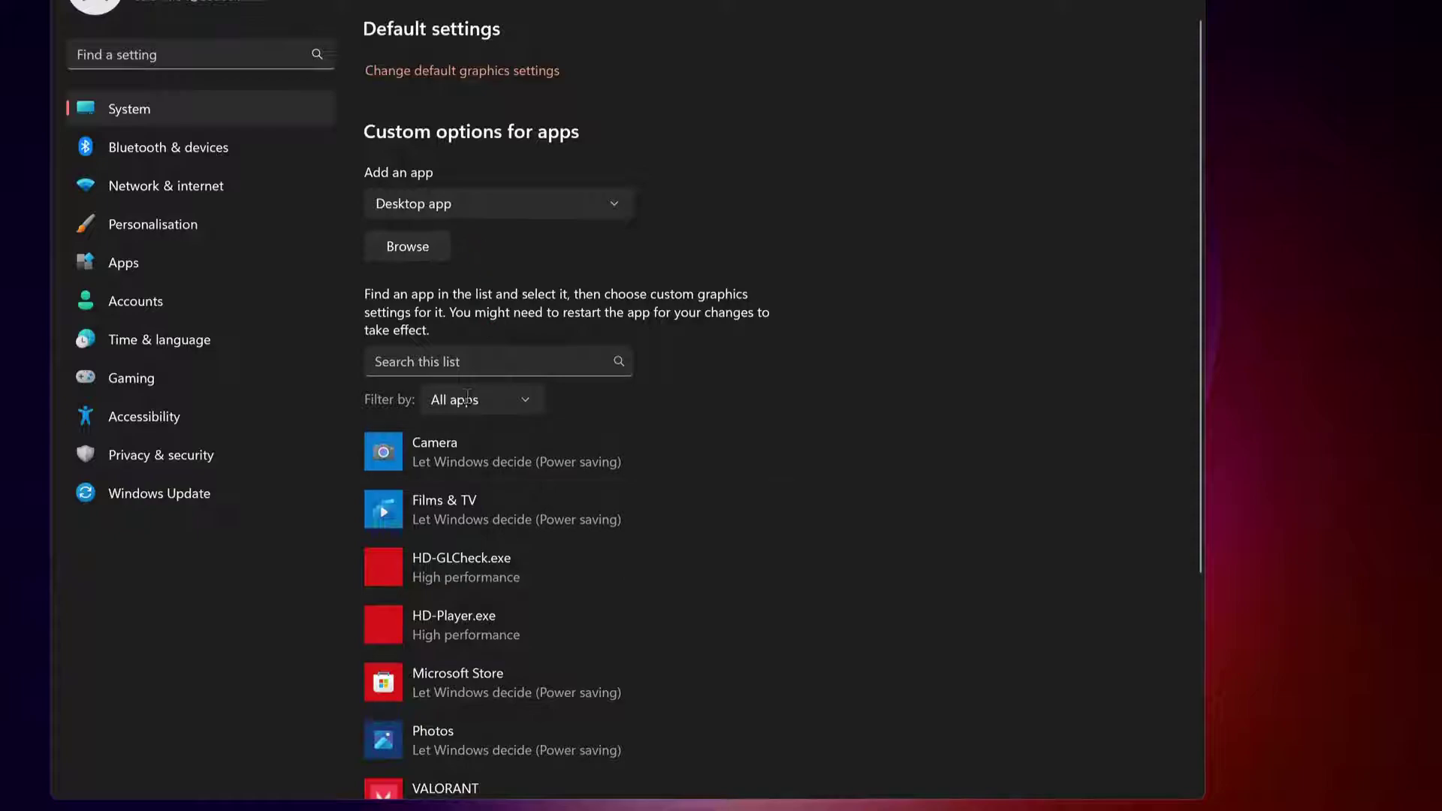
left_click(413, 246)
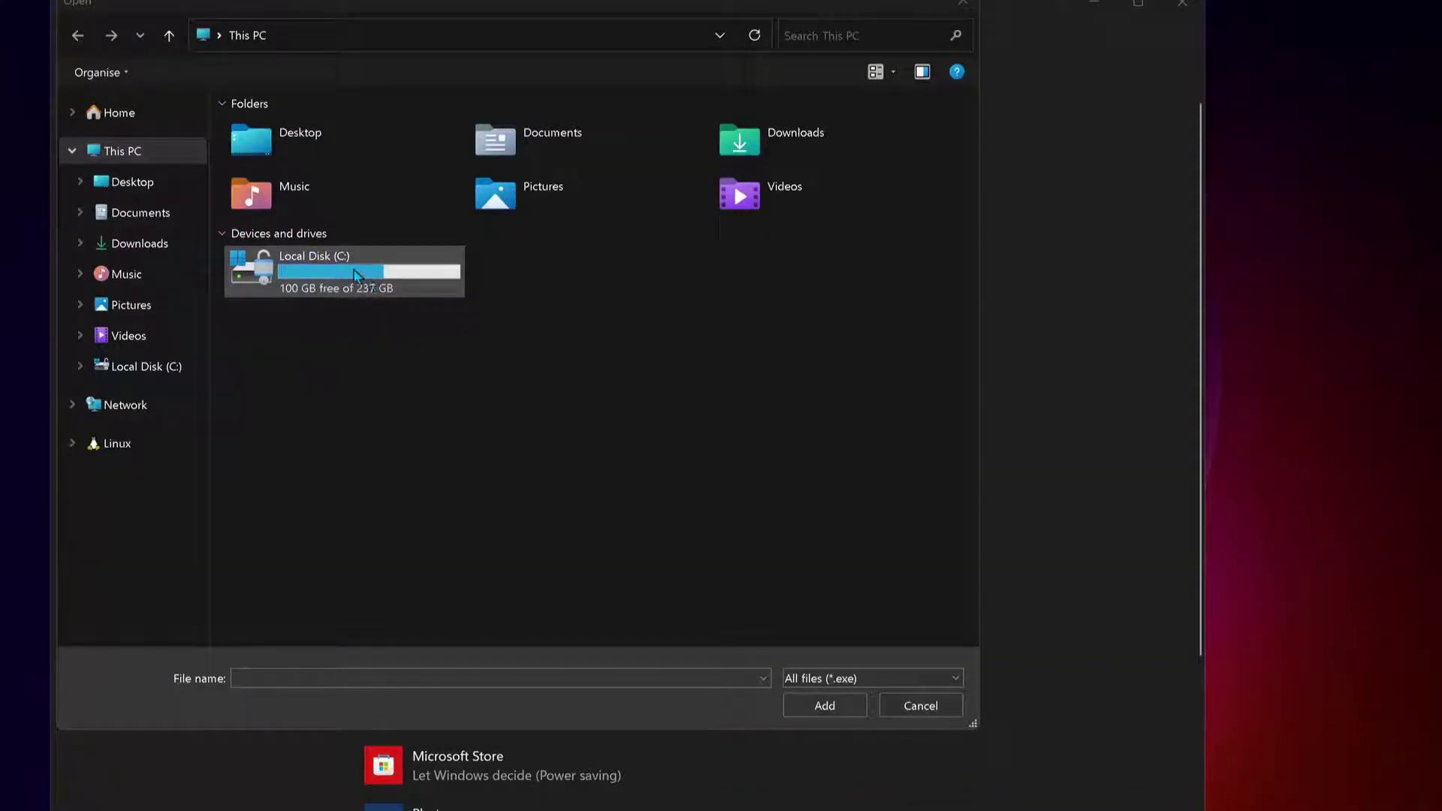
Add C:\Program Files (x86)\Overwatch\Overwatch Launcher.exe to the graphics app list
double_click(356, 275)
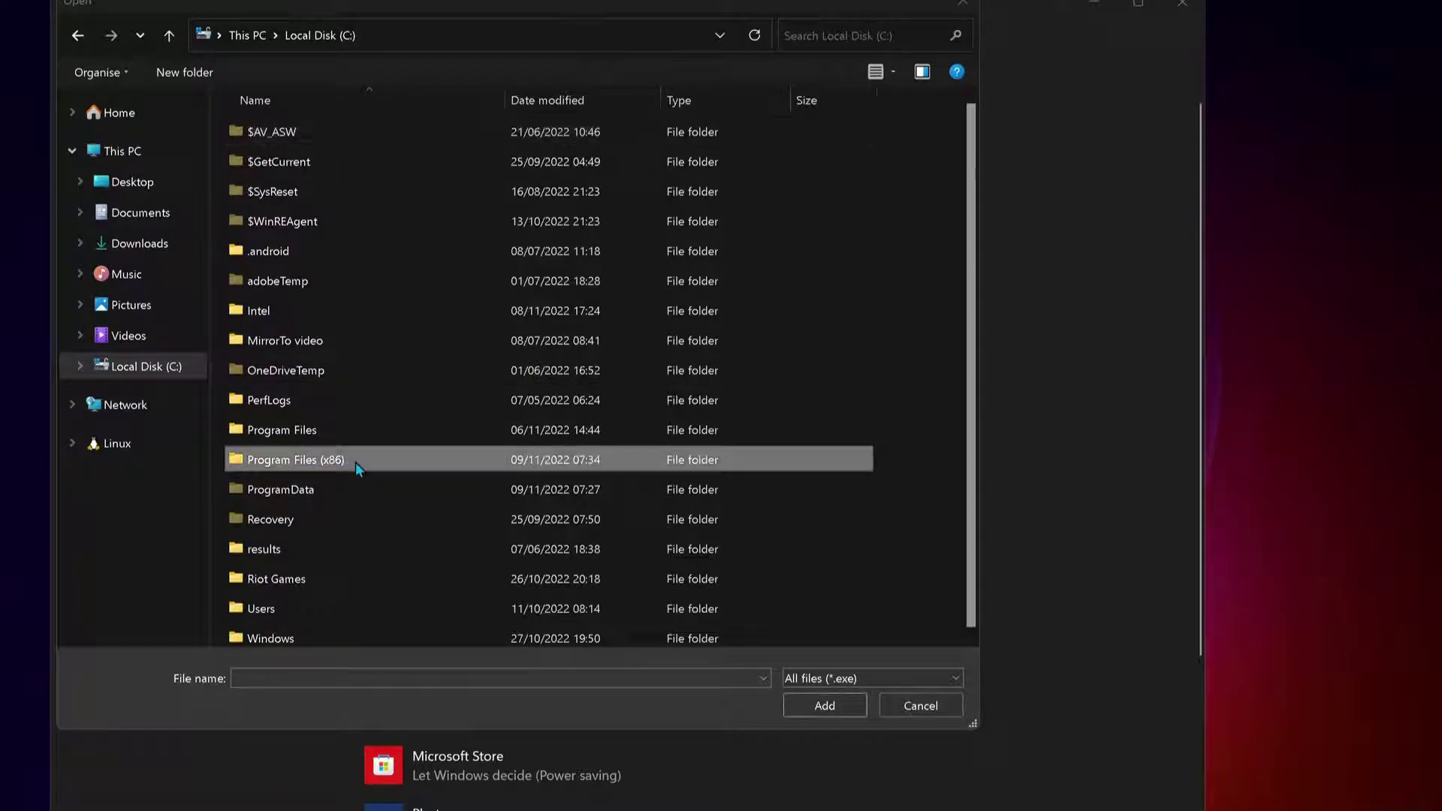
double_click(354, 461)
scroll(376, 514, "down", 1)
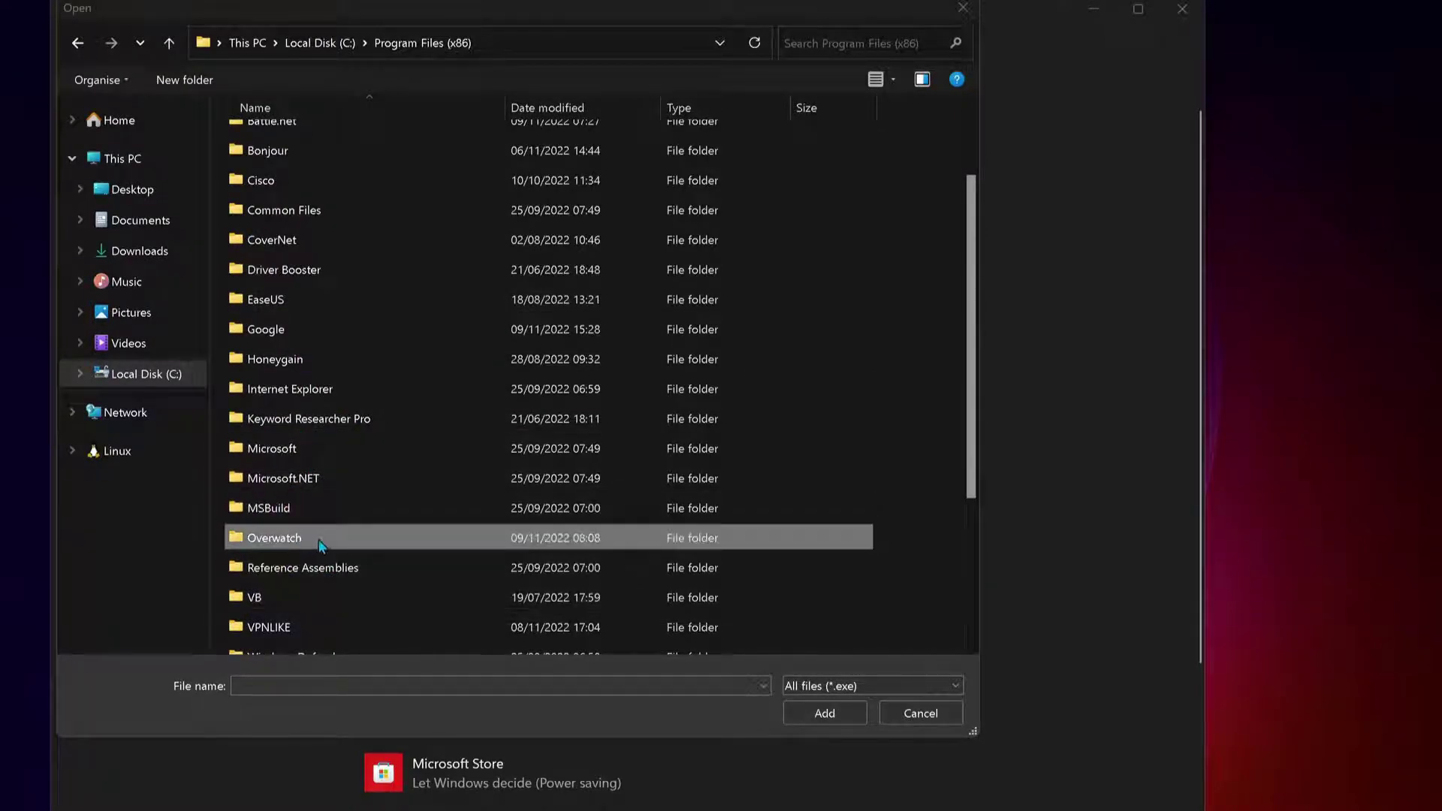
double_click(295, 539)
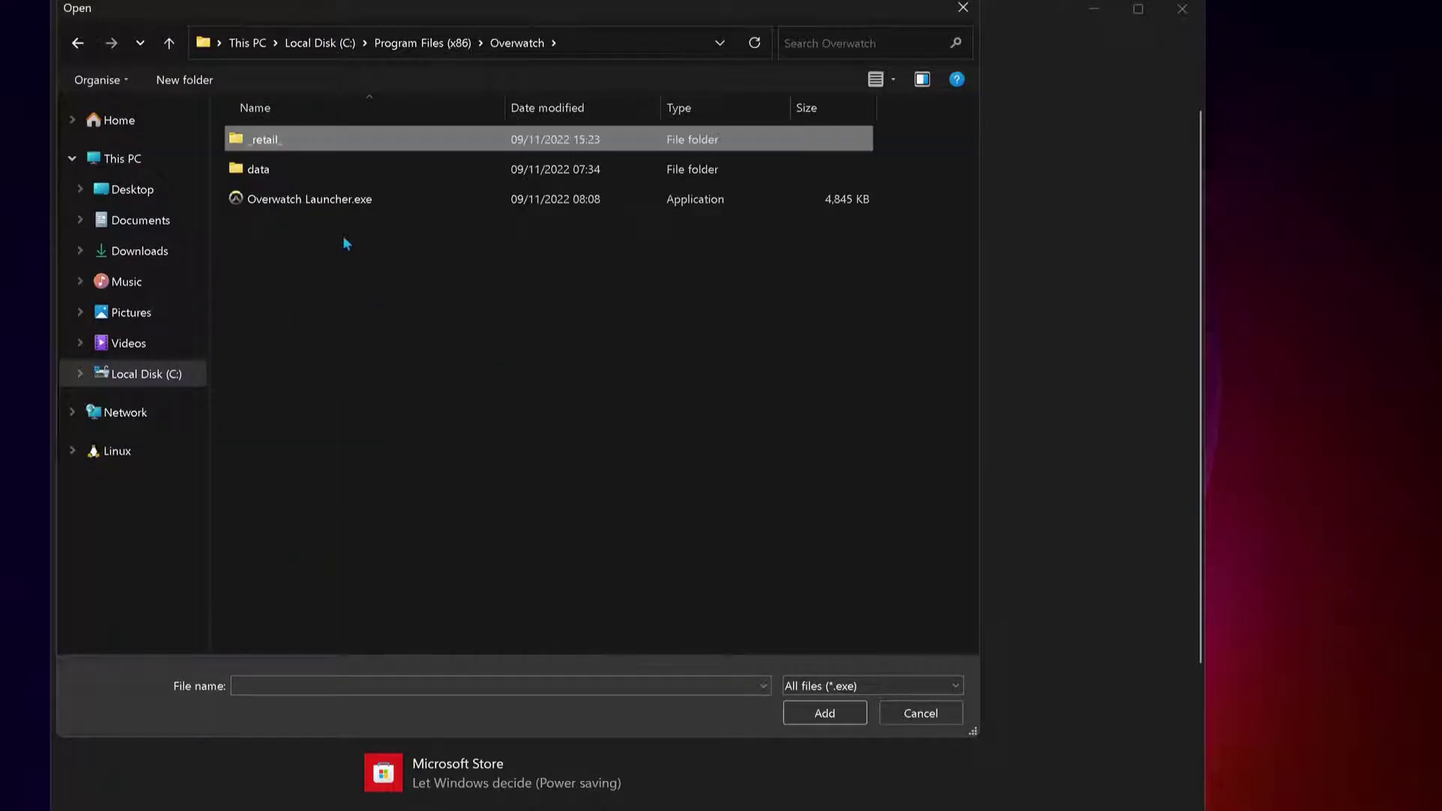
left_click(310, 198)
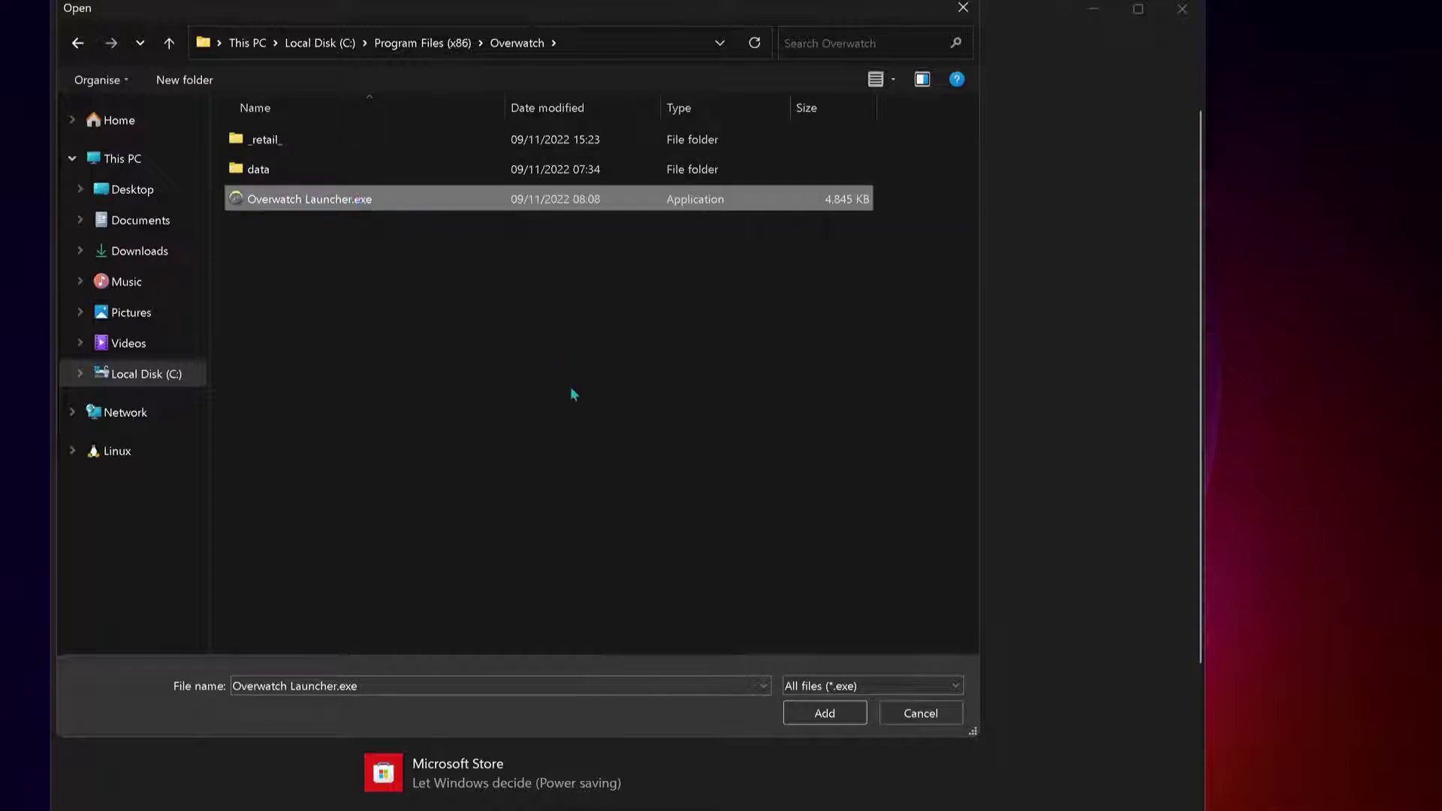
left_click(822, 714)
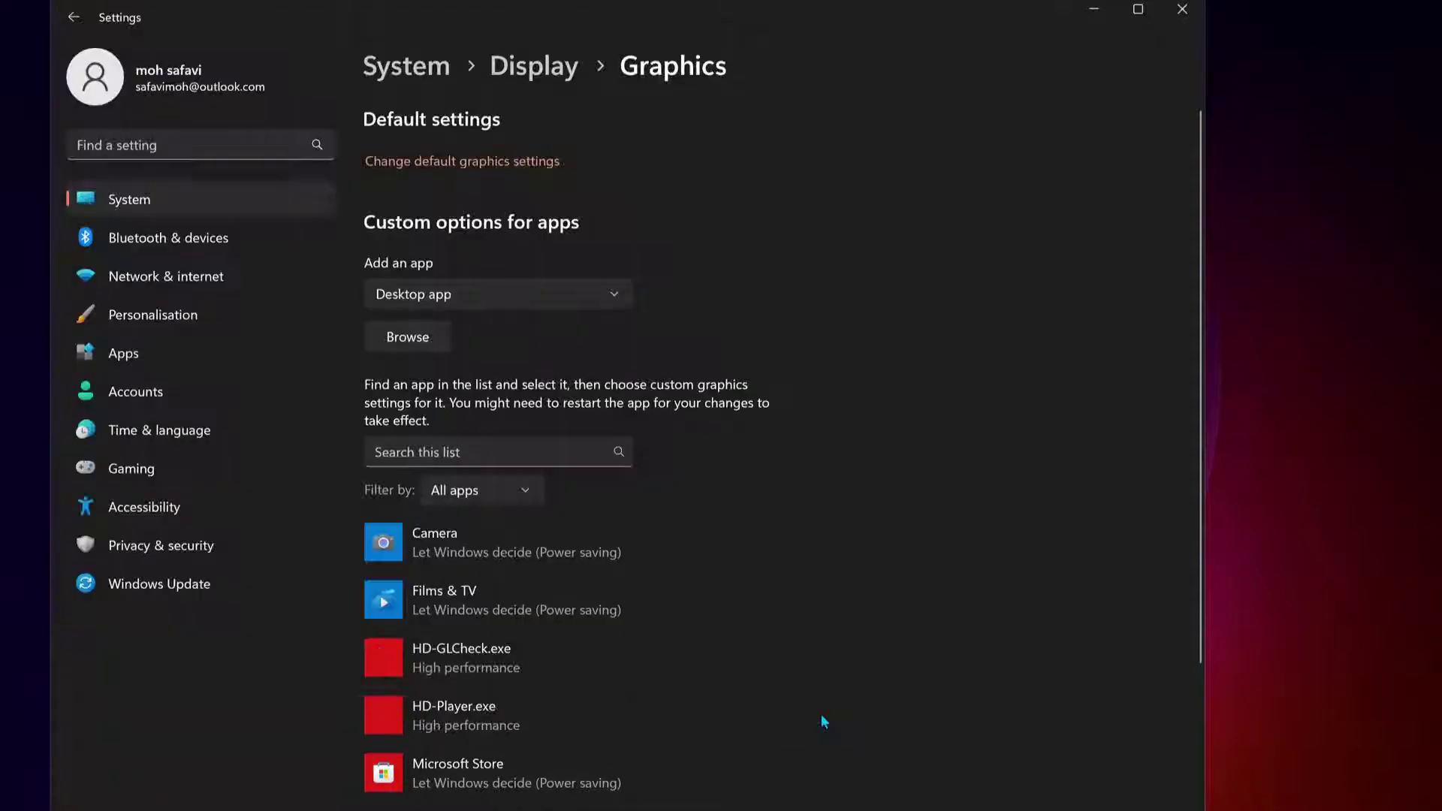
Set Overwatch Launcher's graphics preference to High performance and save it
scroll(579, 638, "down", 2)
left_click(578, 560)
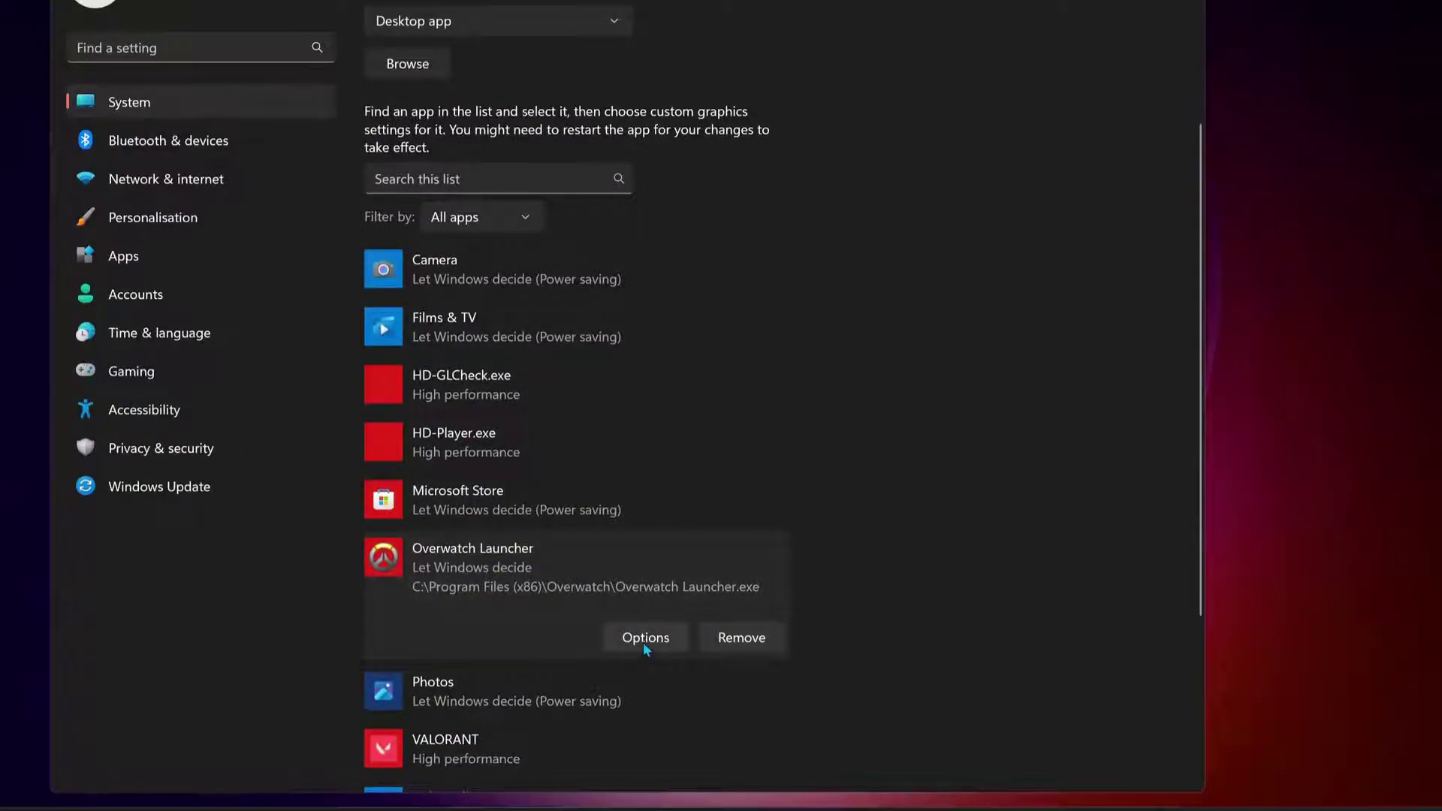
left_click(643, 644)
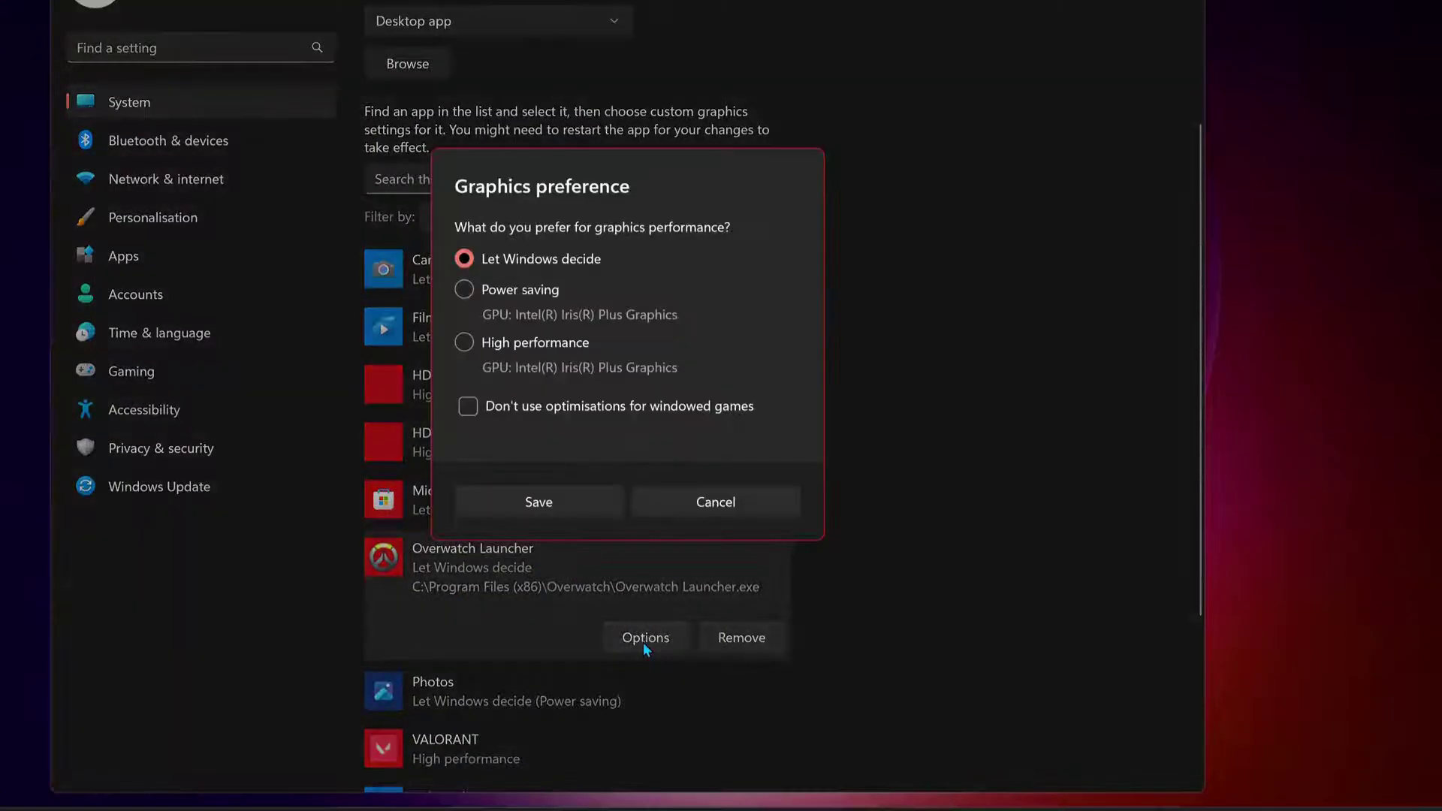
left_click(466, 344)
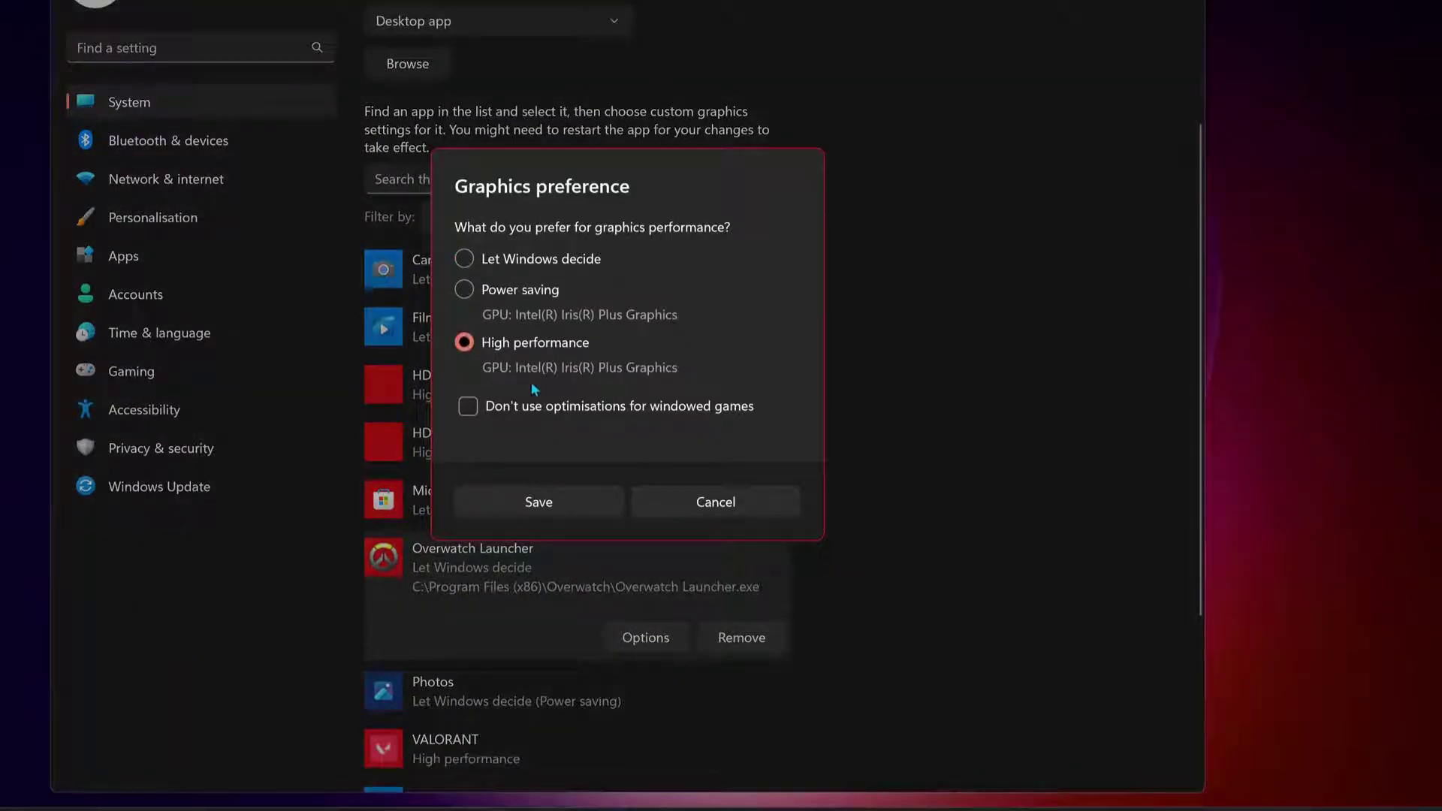
left_click(536, 502)
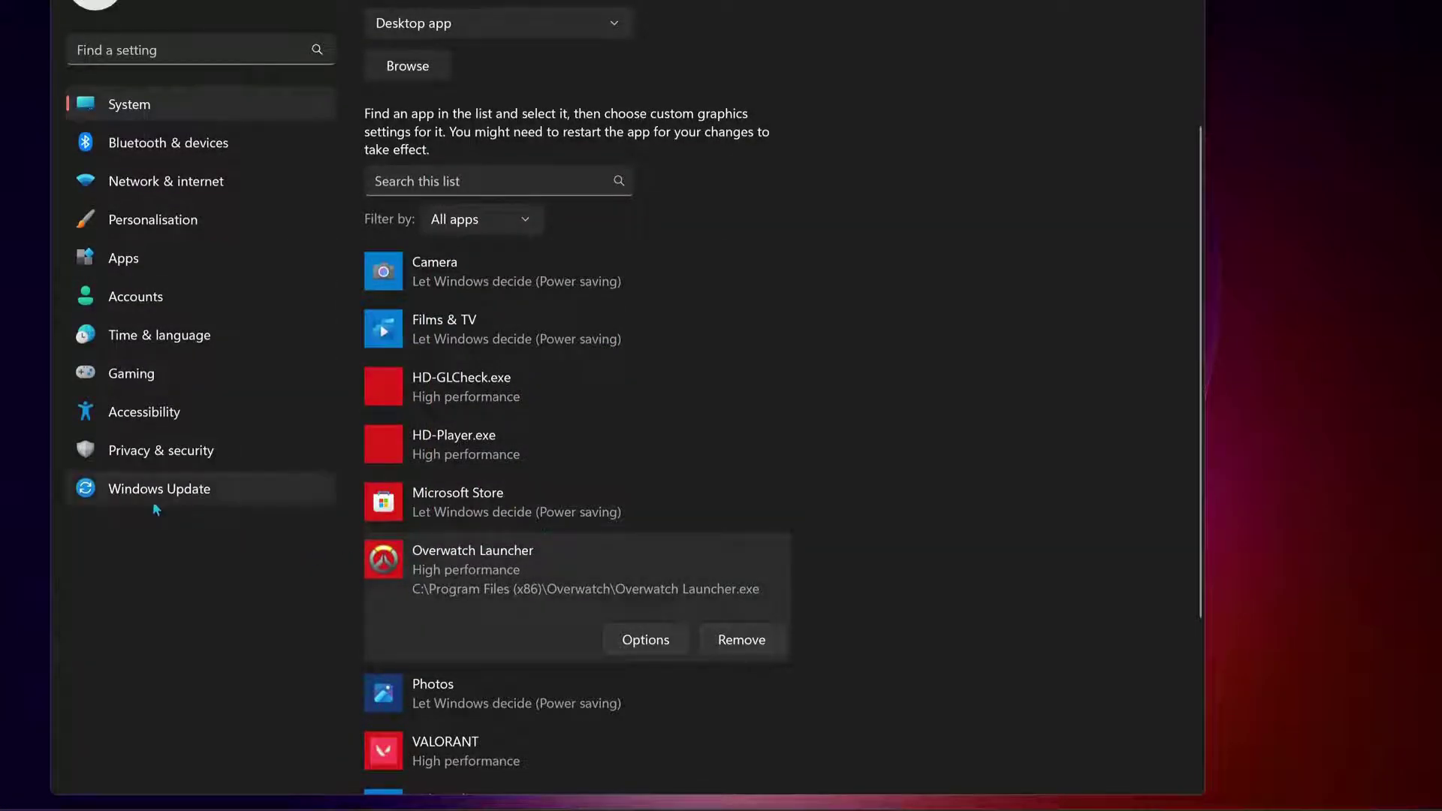
Turn the Game Mode toggle off under Gaming > Game Mode in Settings
left_click(188, 491)
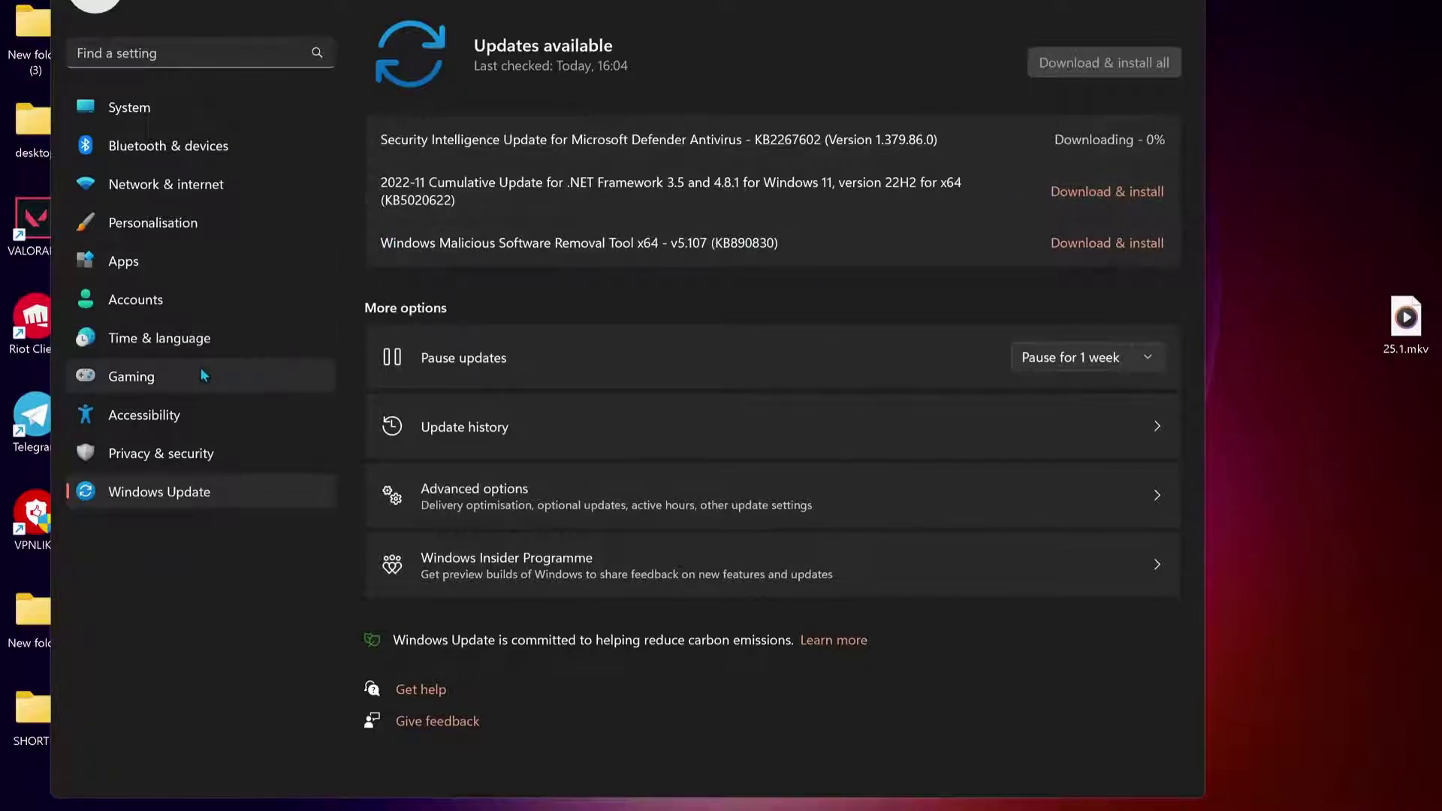
left_click(129, 379)
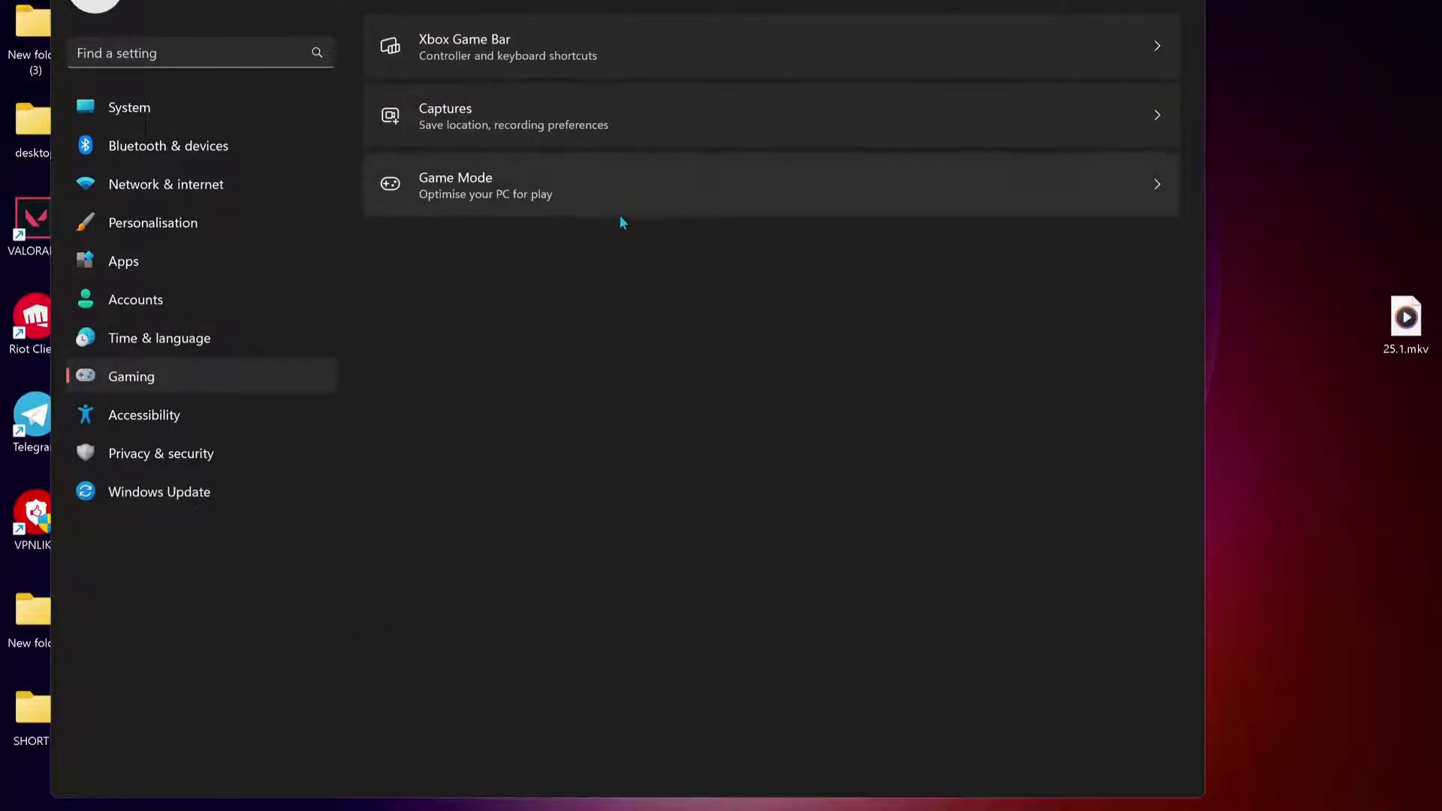
left_click(561, 188)
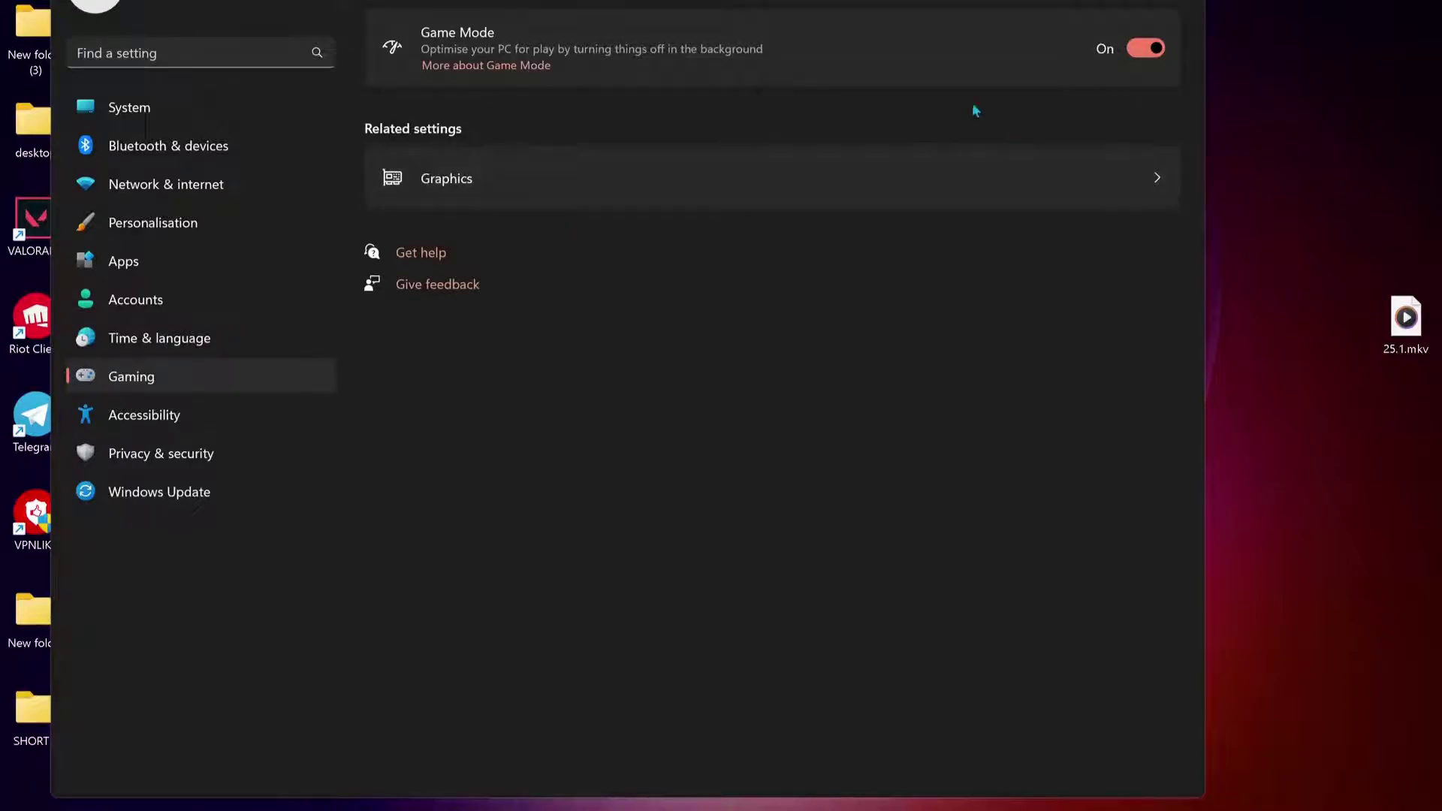
left_click(1142, 49)
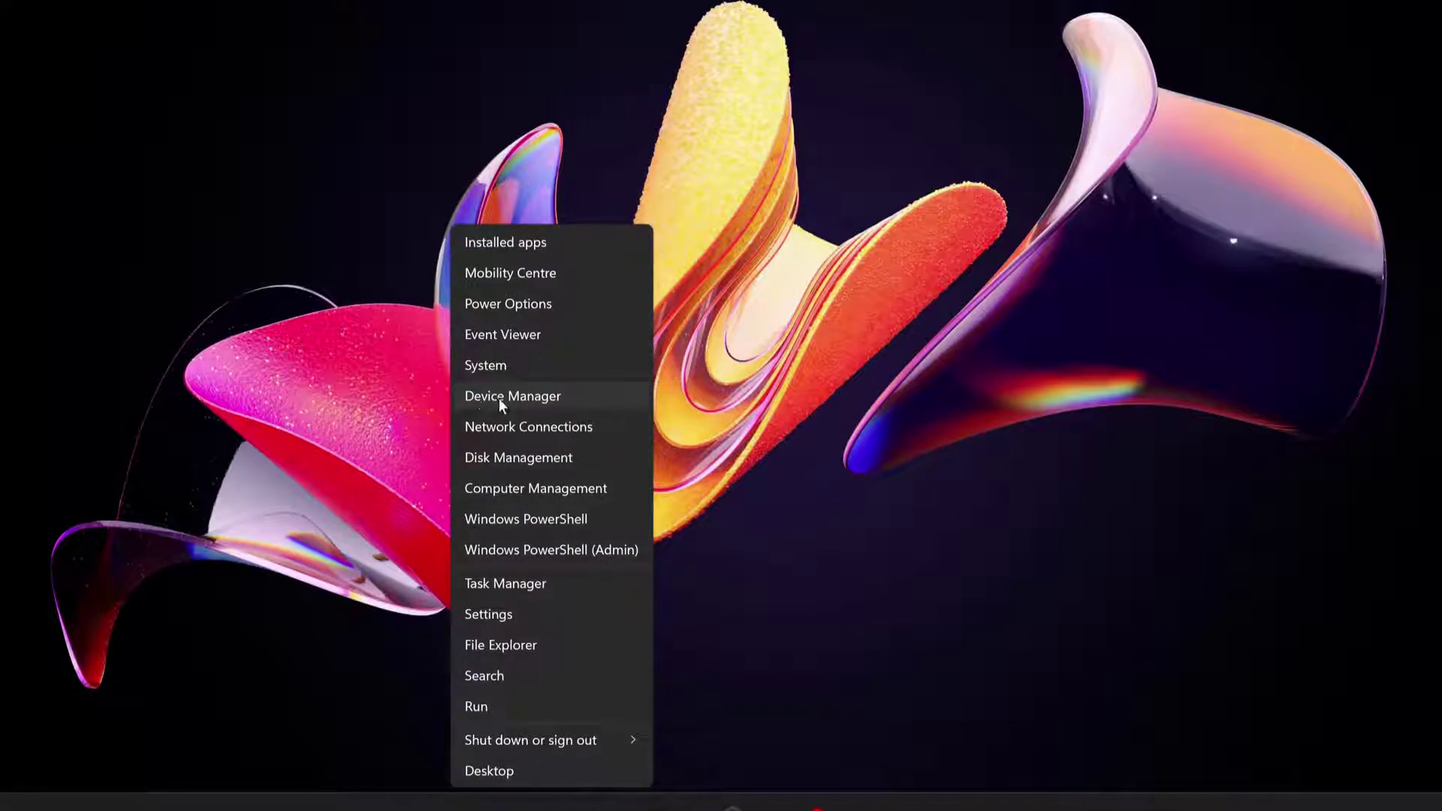
Search automatically for an updated Intel(R) Iris(R) Plus Graphics driver in Device Manager
left_click(475, 397)
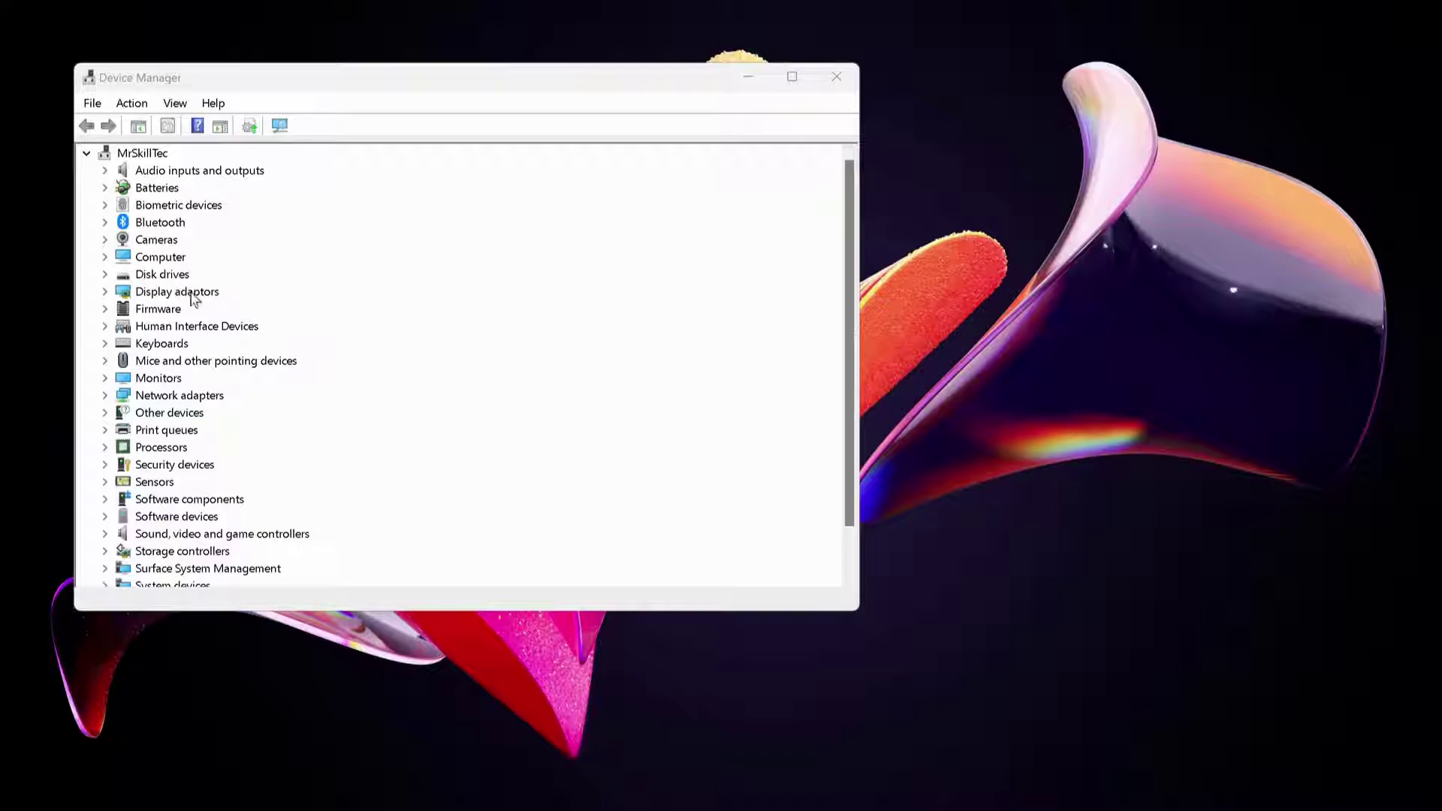
double_click(200, 298)
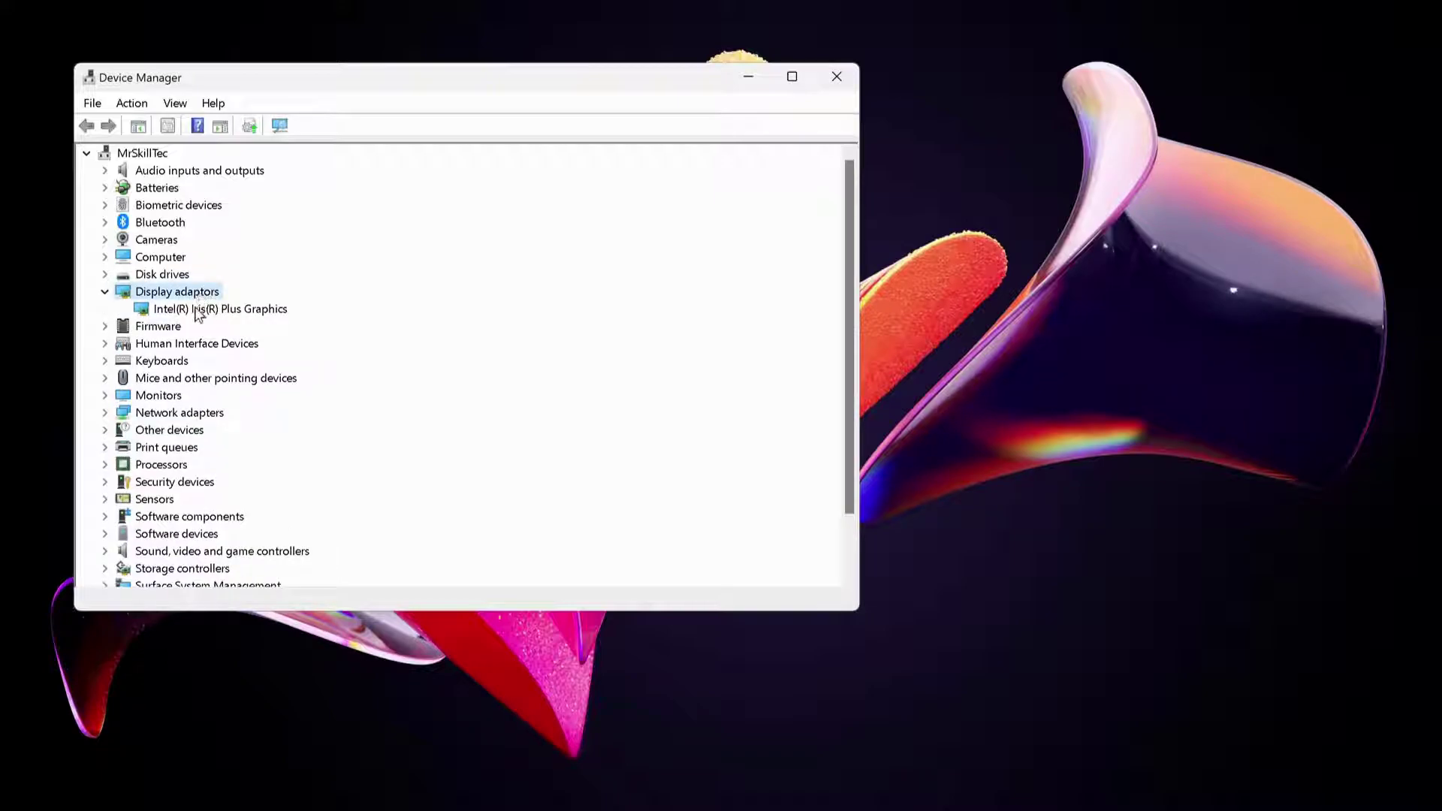
left_click(196, 312)
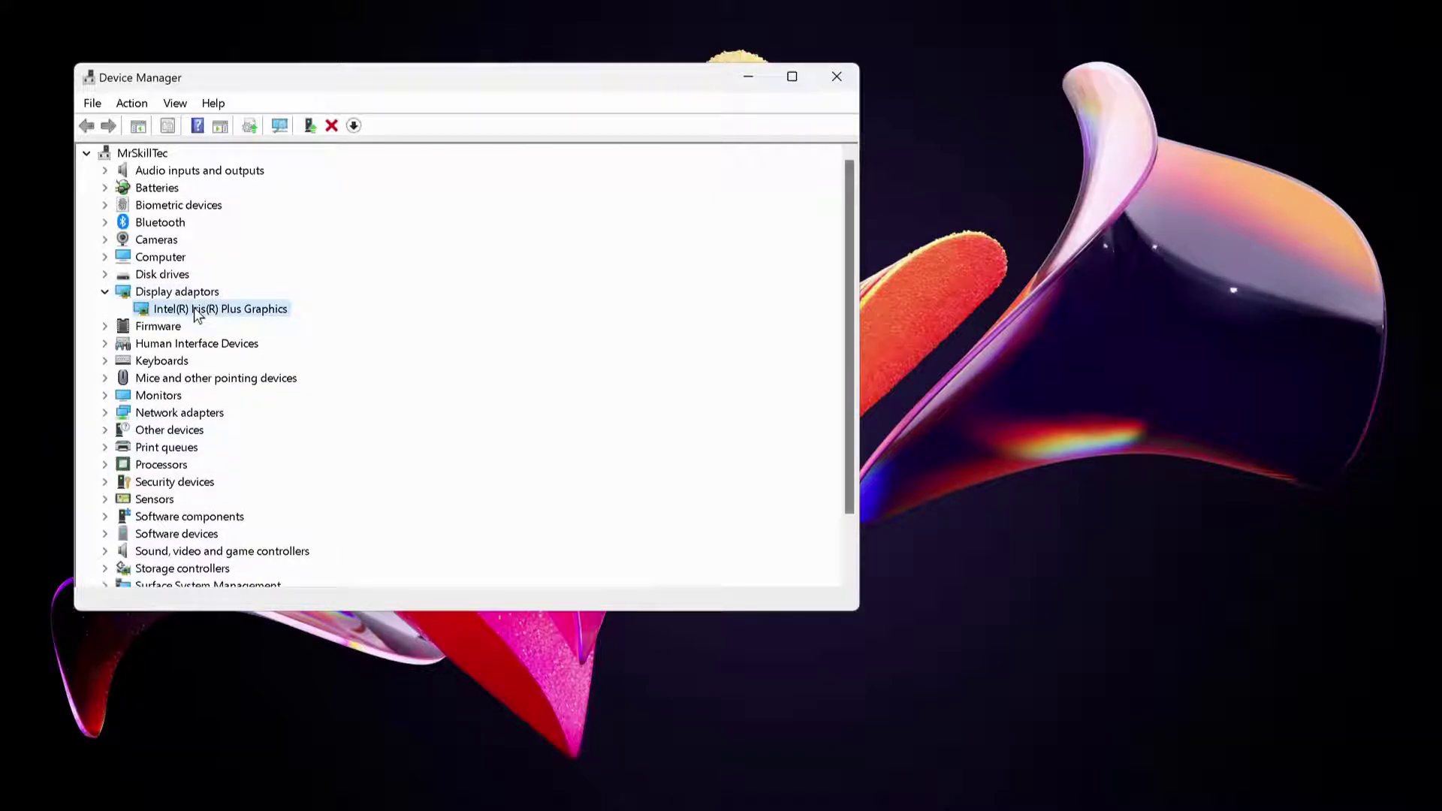
right_click(196, 313)
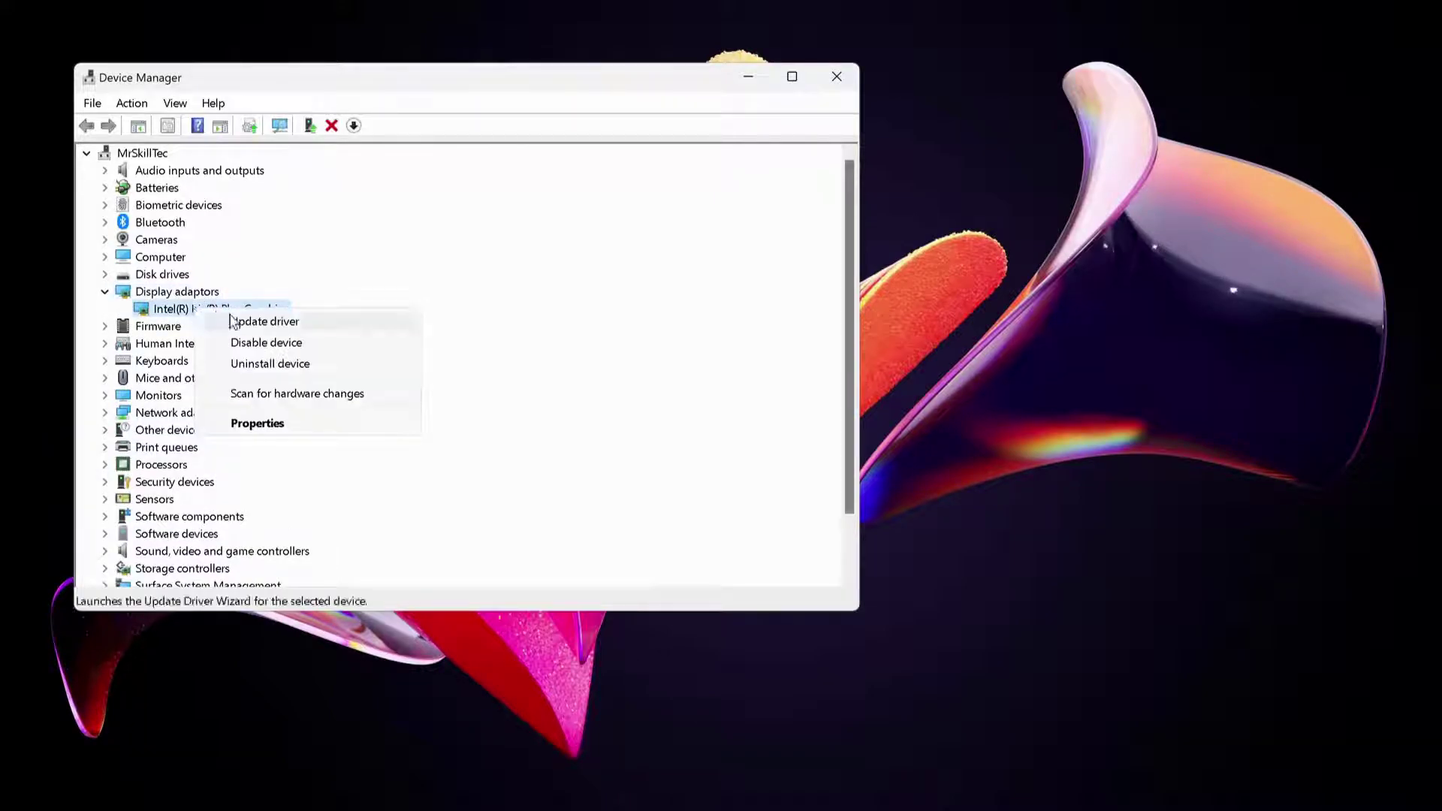
left_click(292, 323)
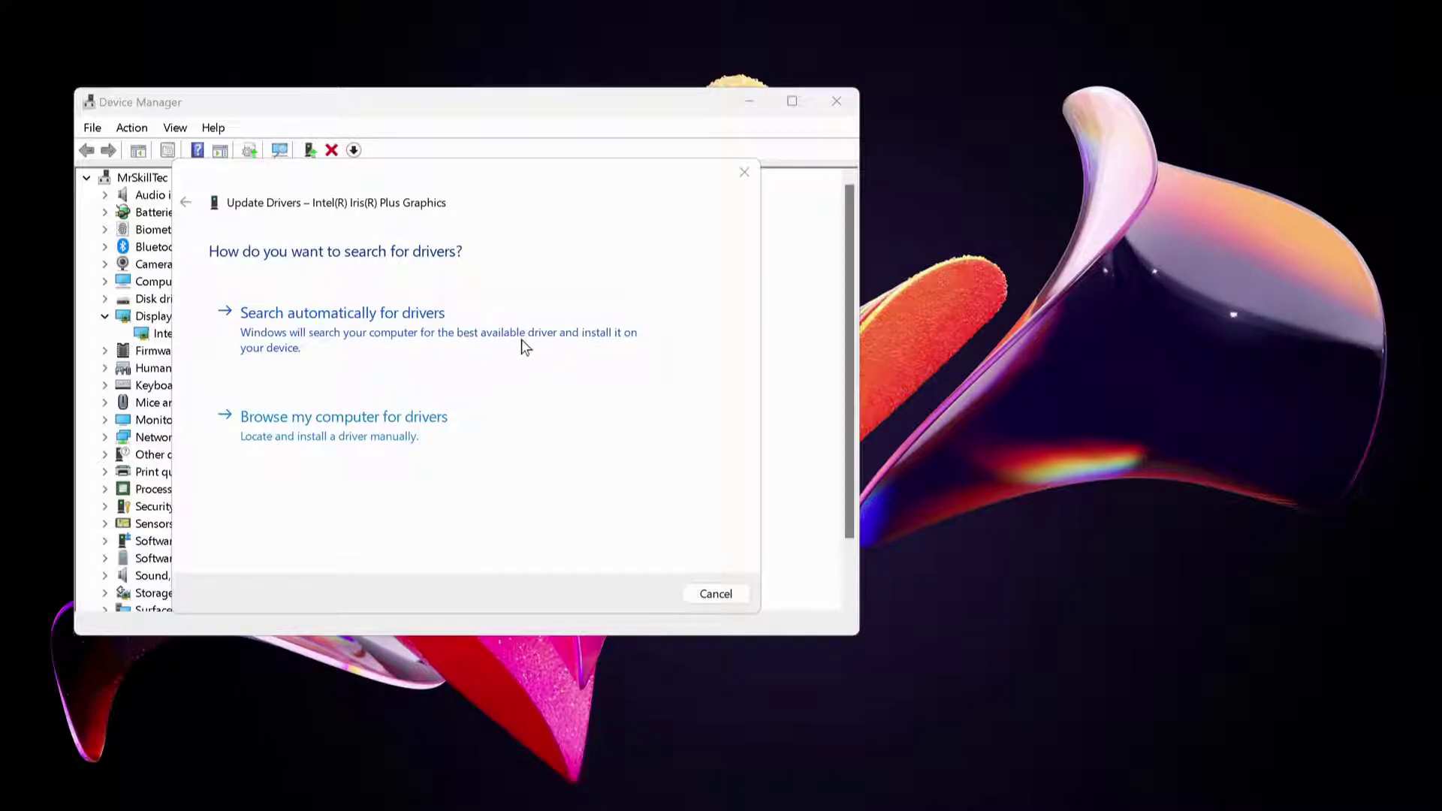
left_click(386, 350)
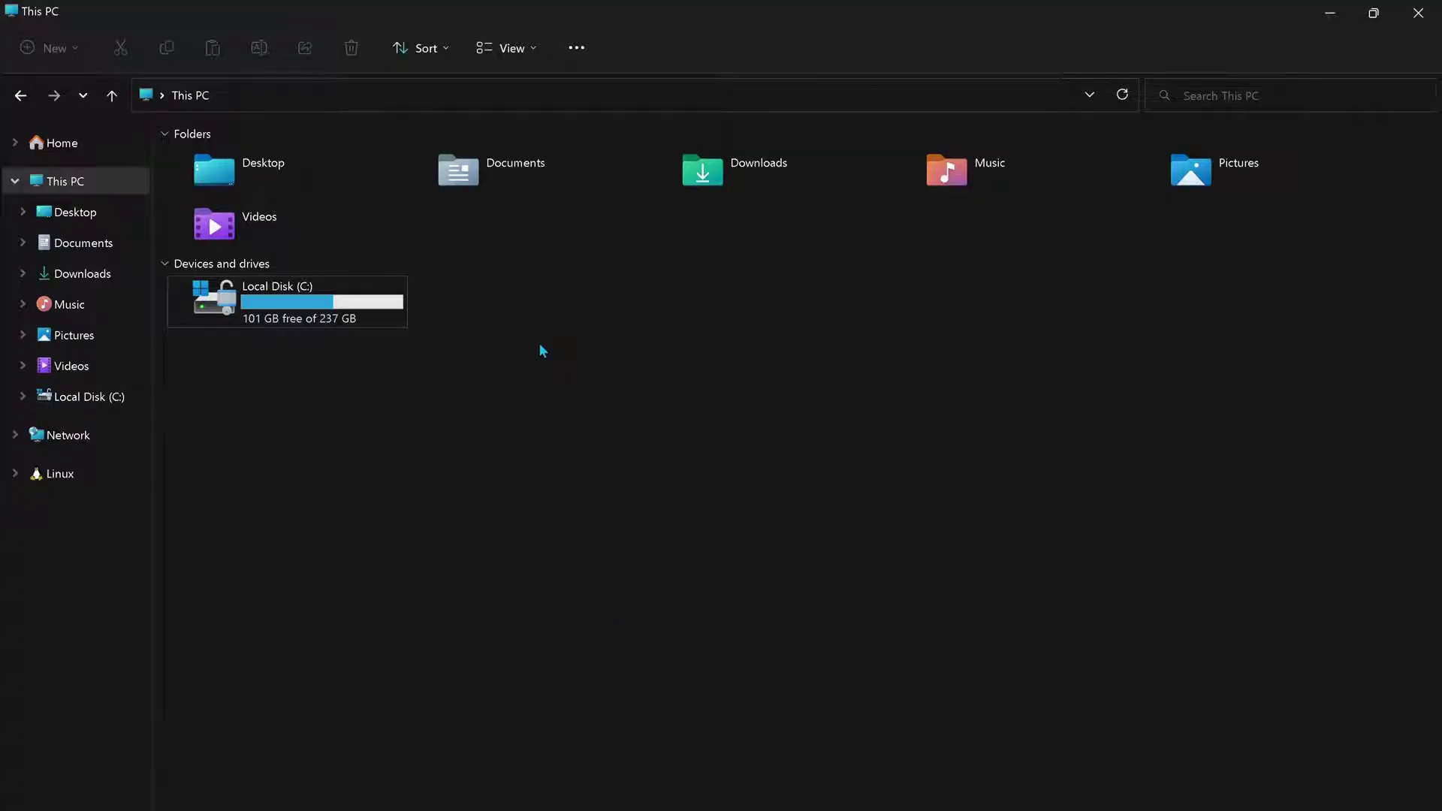
Browse to C:\Program Files (x86)\Overwatch\_retail_
double_click(314, 311)
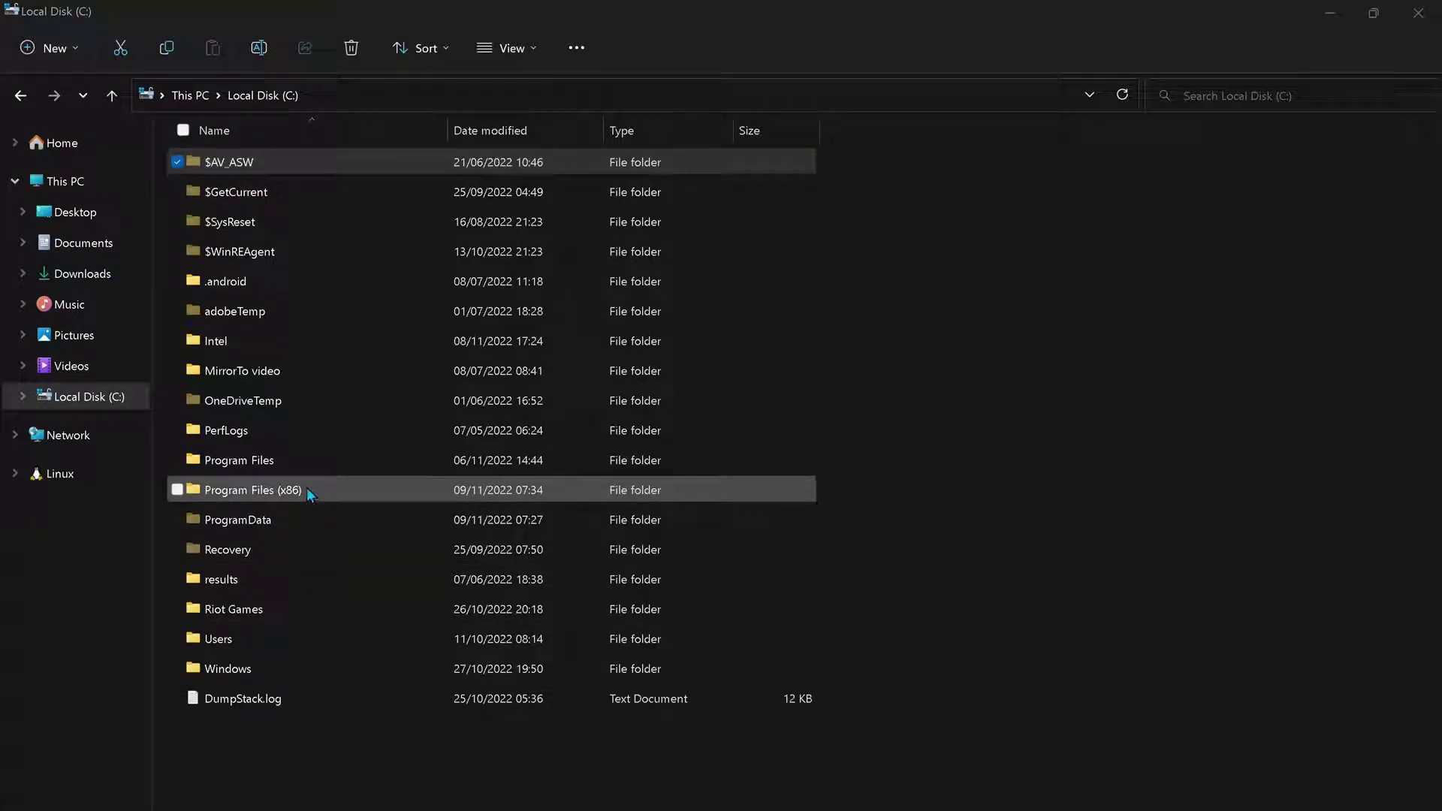
double_click(306, 488)
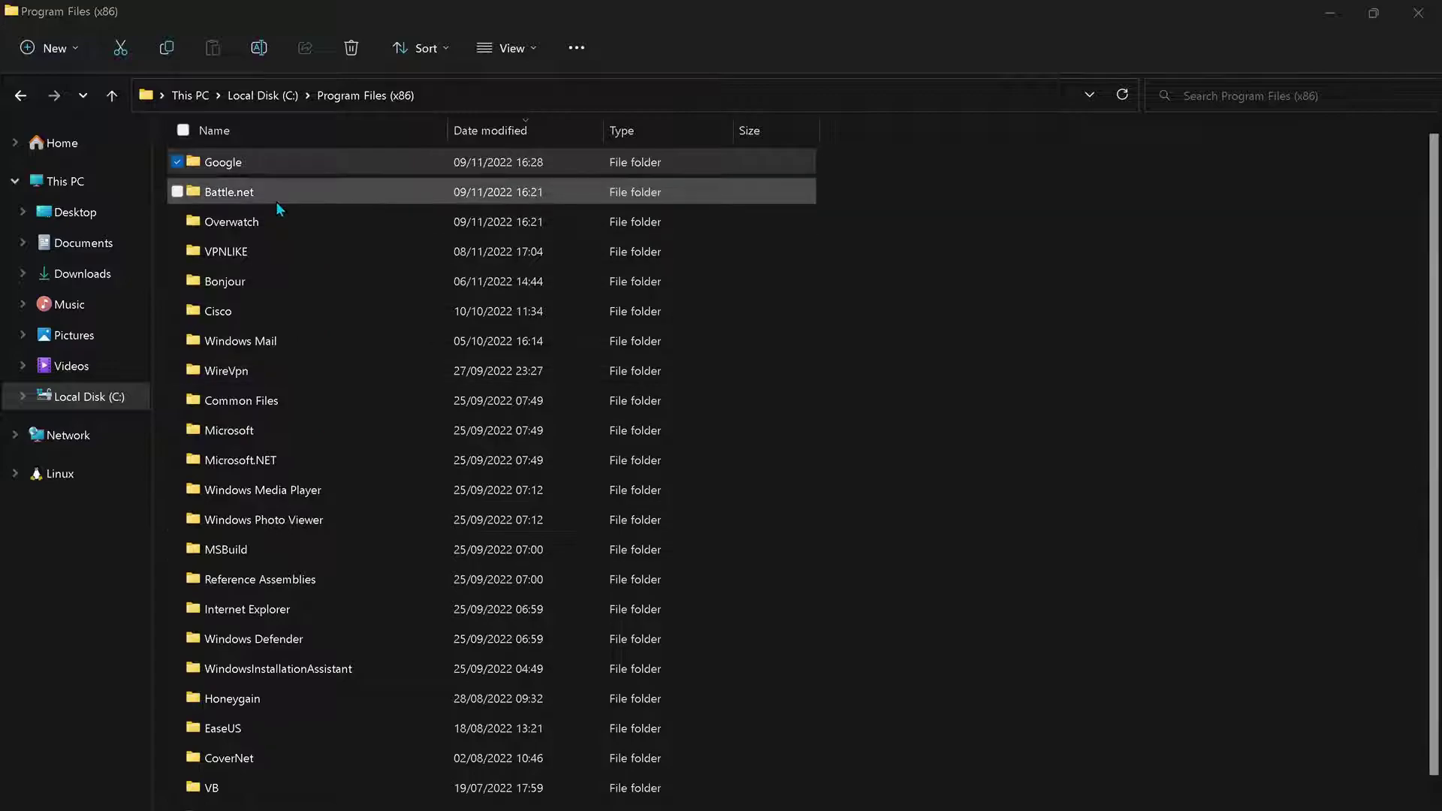
double_click(281, 219)
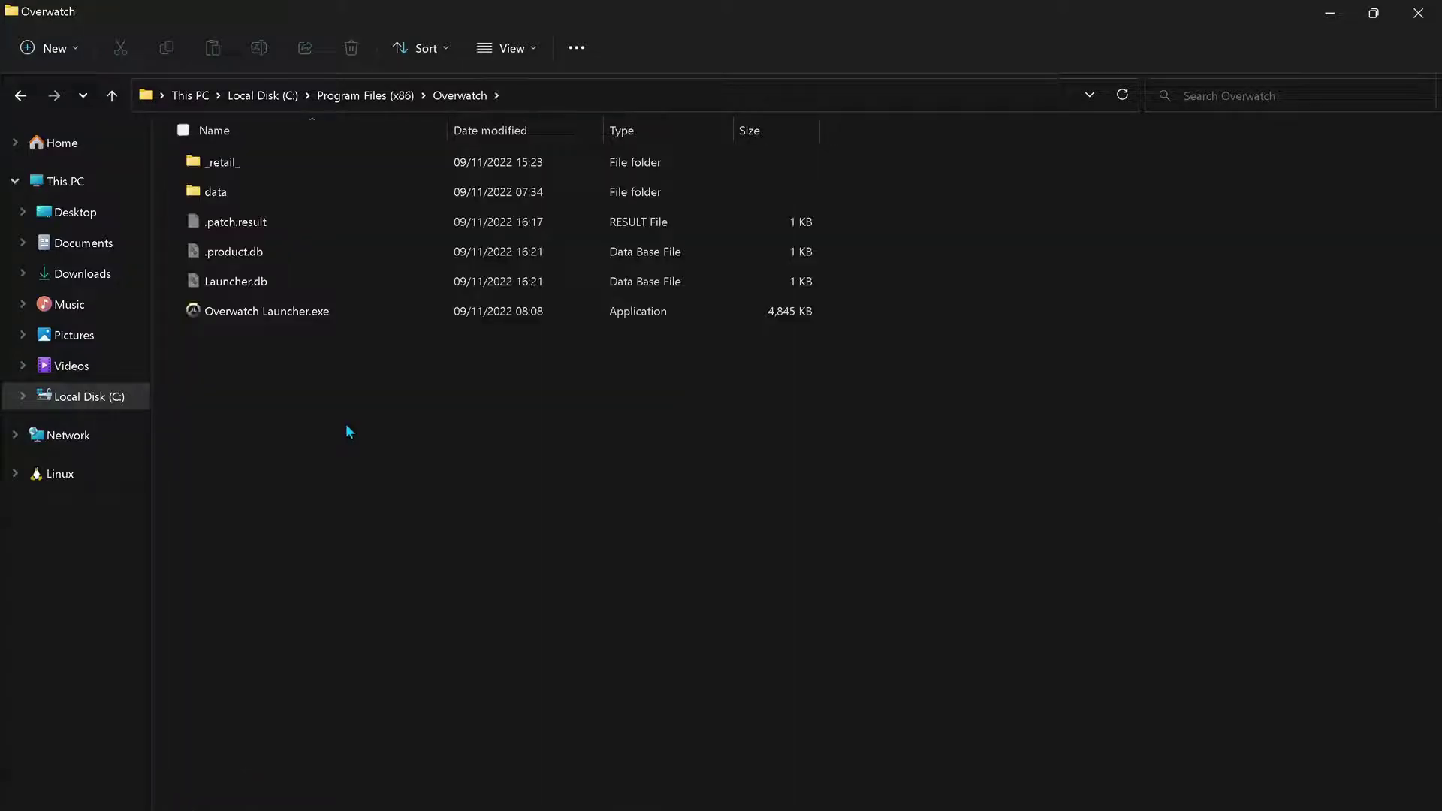
double_click(270, 164)
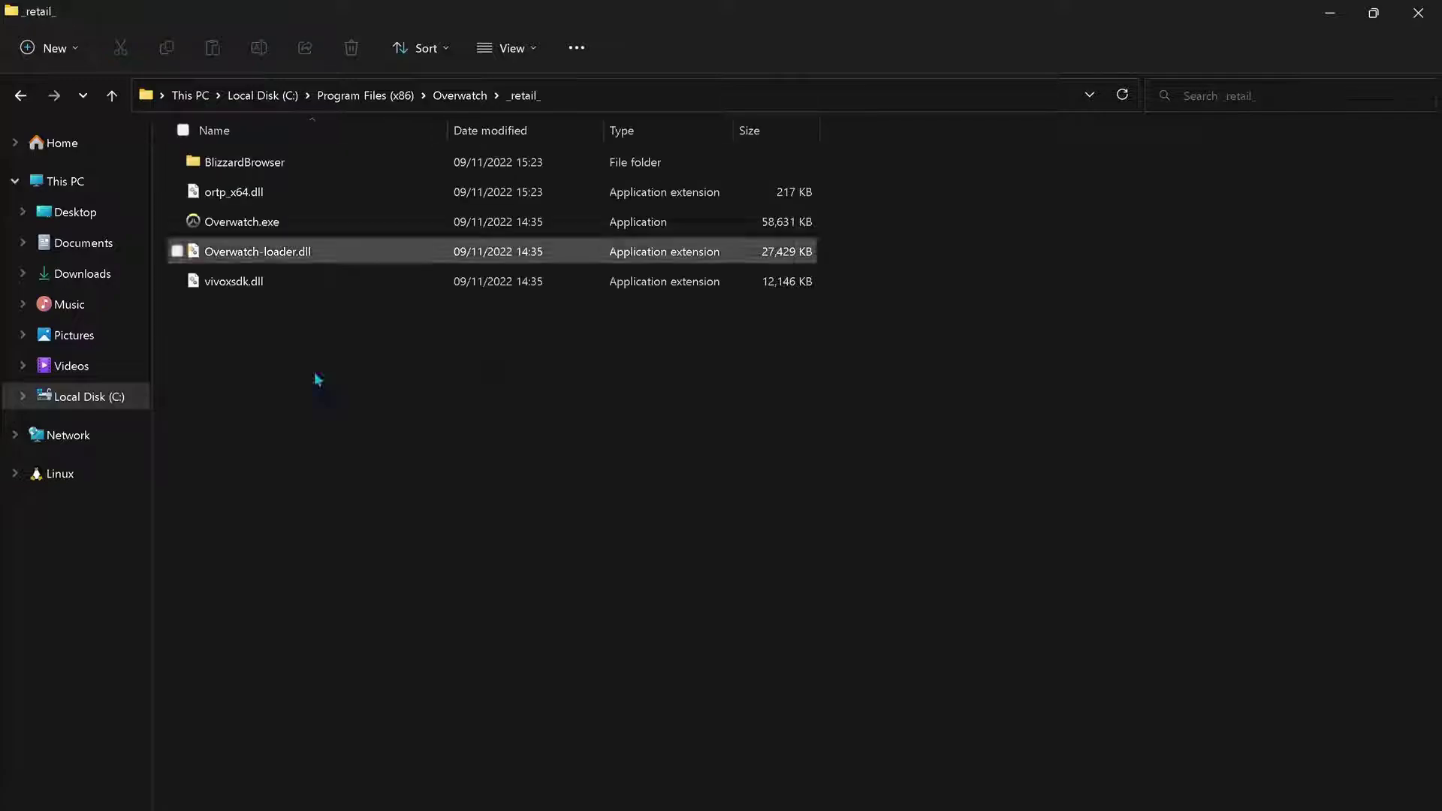
Disable full-screen optimisations for Overwatch.exe, then go back up to the Overwatch folder
left_click(275, 227)
right_click(335, 227)
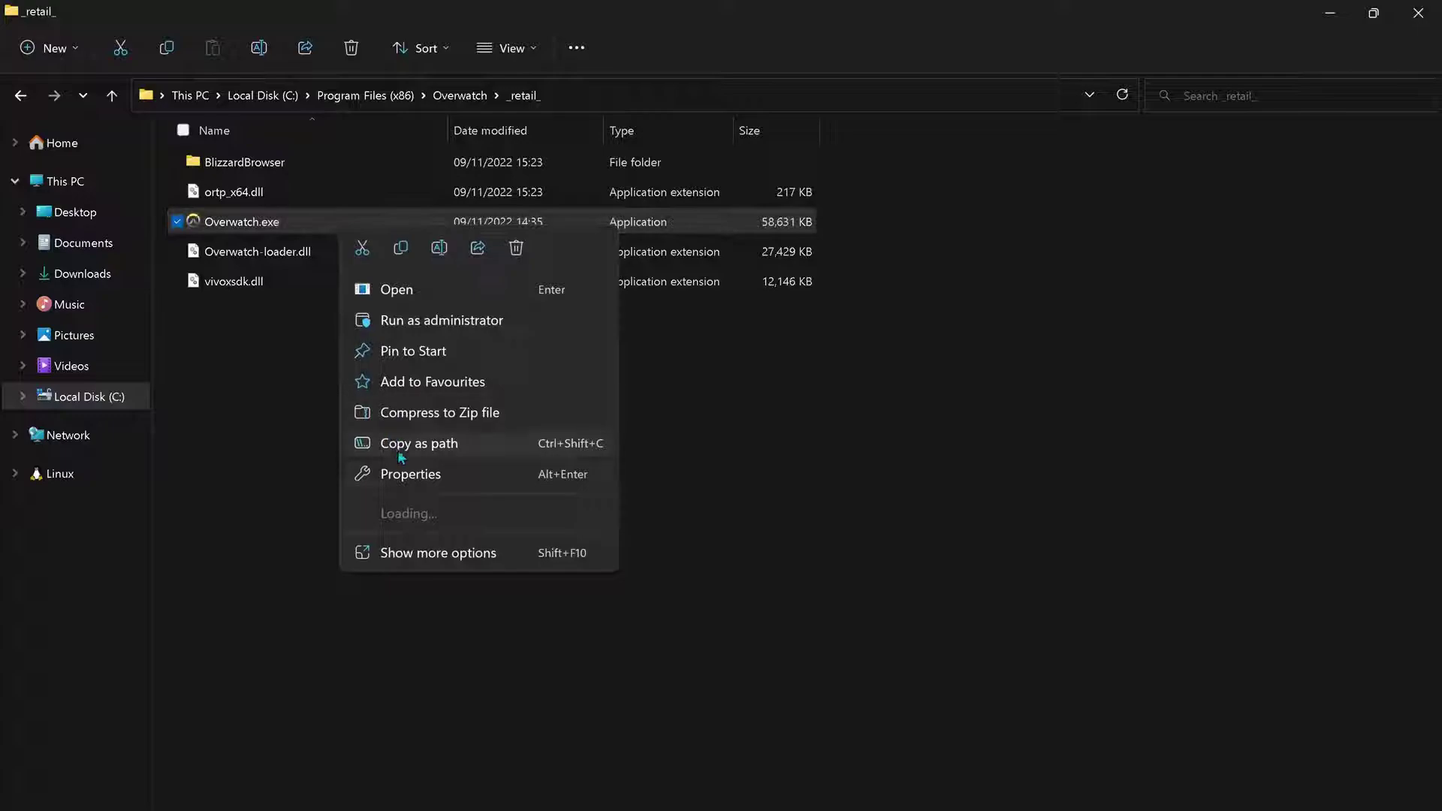
left_click(405, 477)
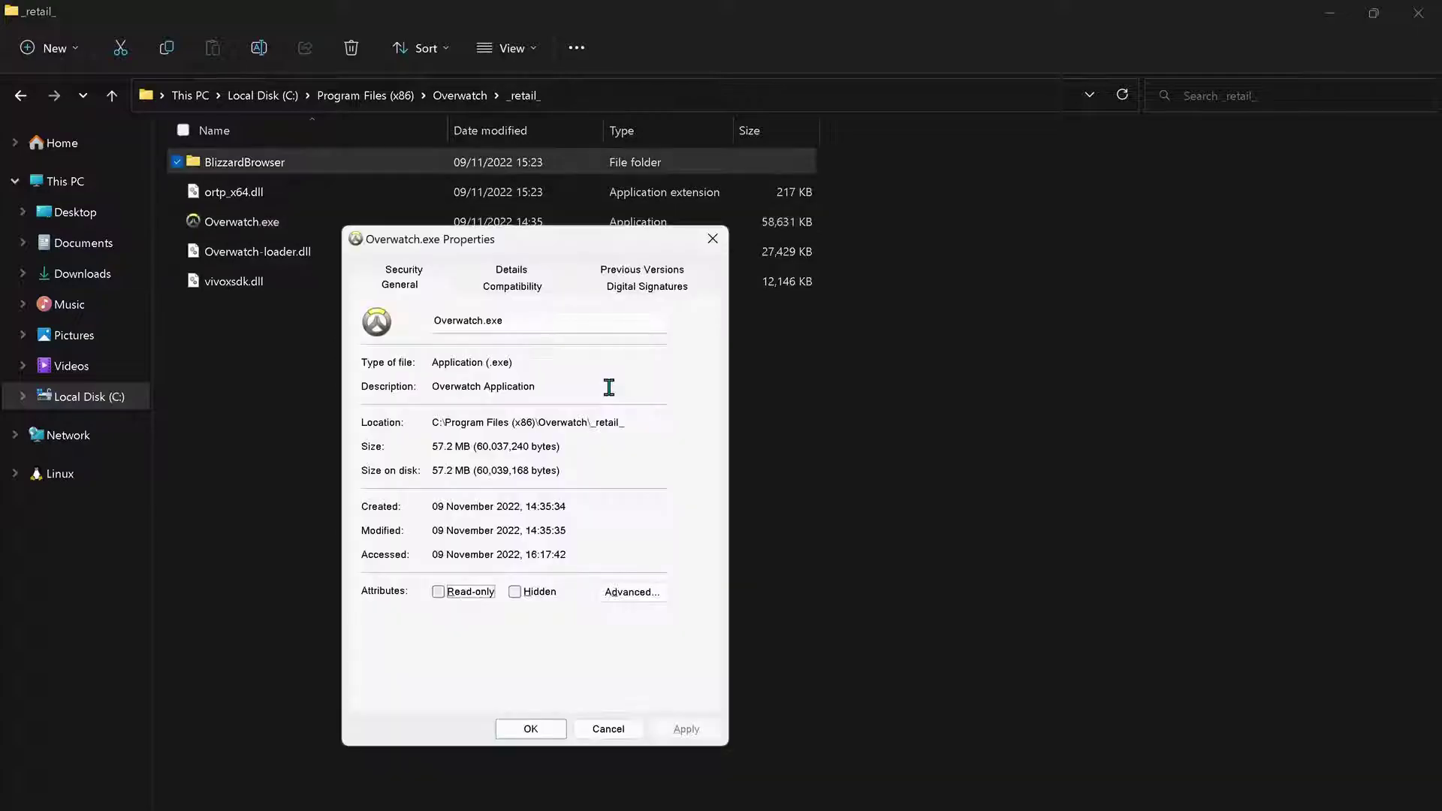
left_click(513, 287)
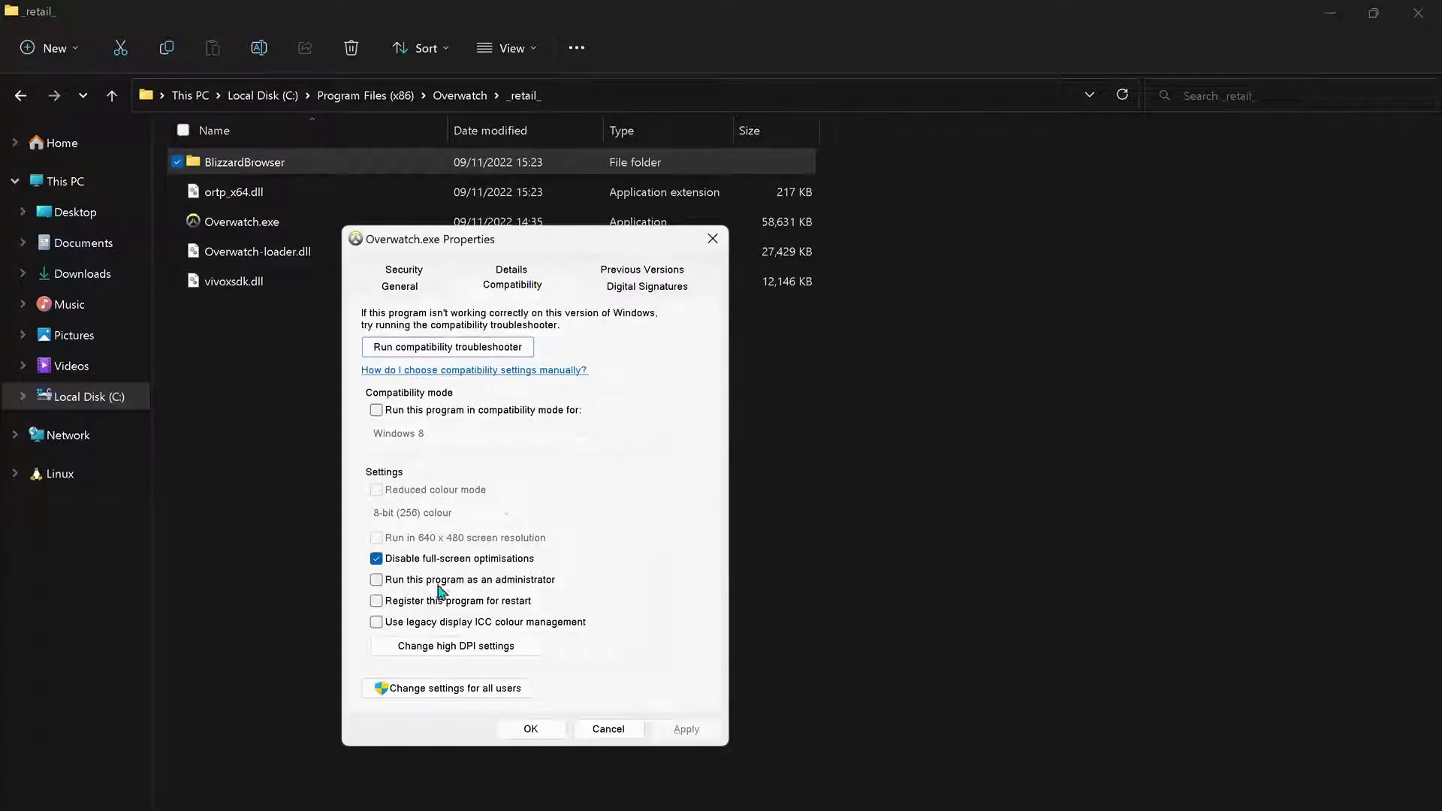
left_click(531, 731)
key("alt+Up")
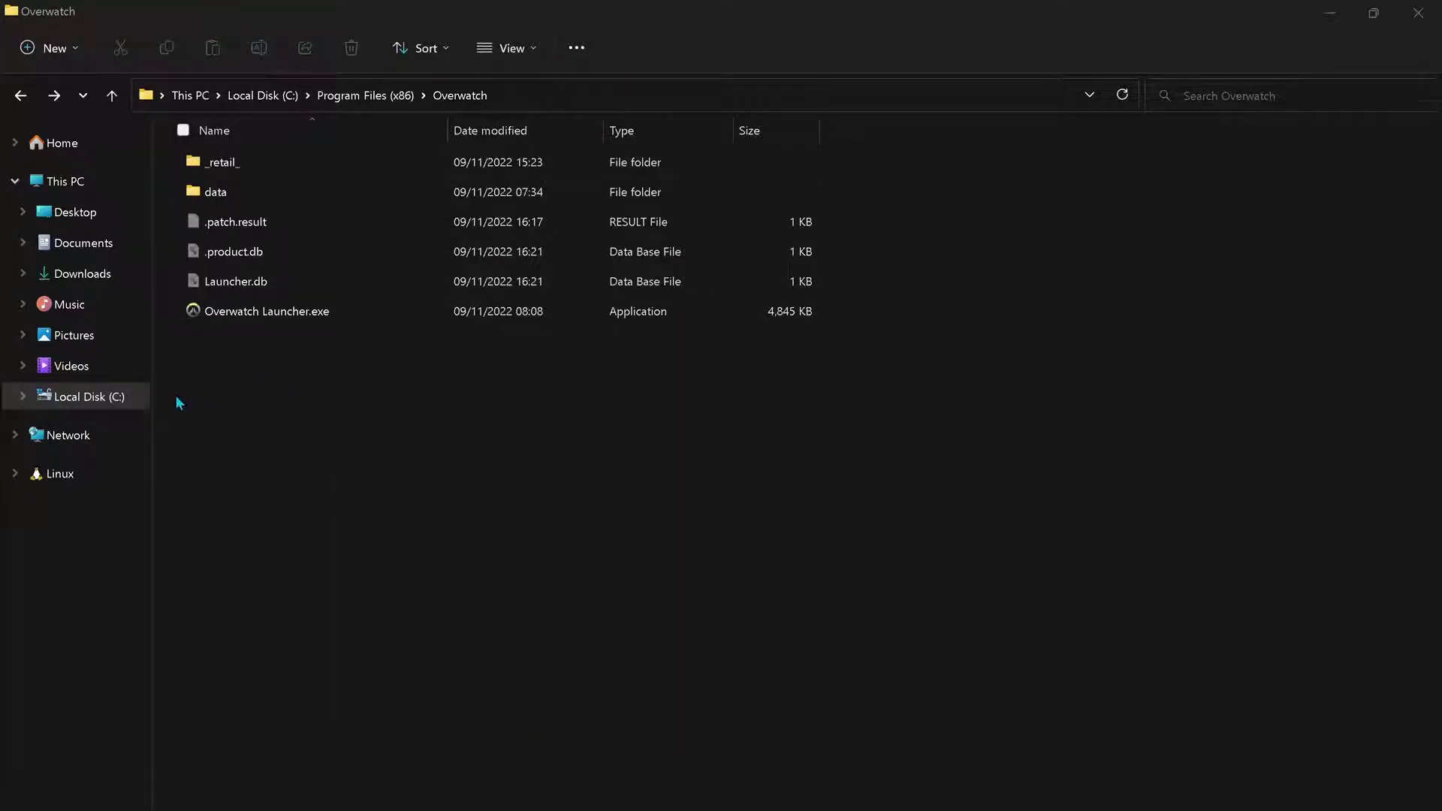
Search C:\Windows\System32 for rzchromasdk64.dll
left_click(99, 404)
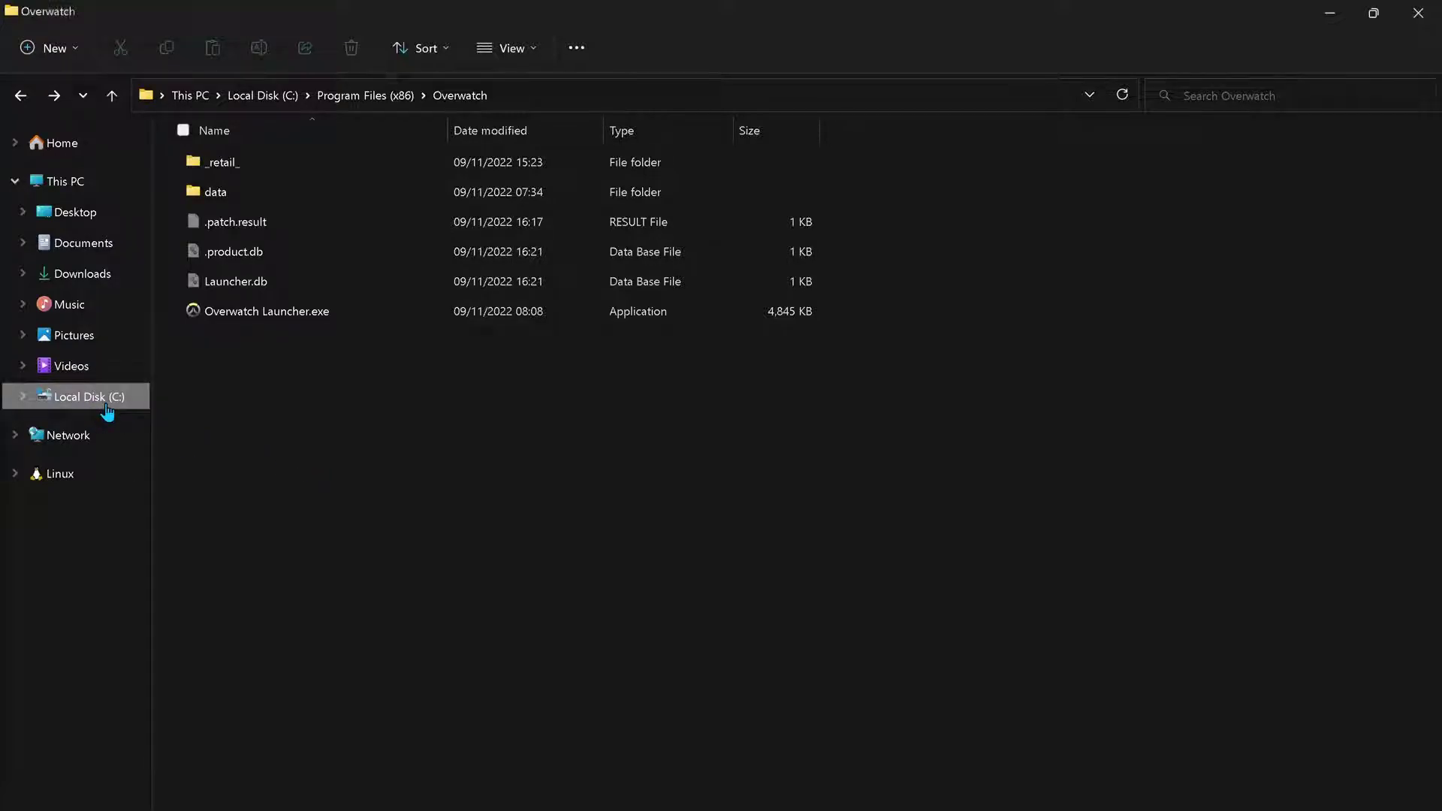
double_click(273, 662)
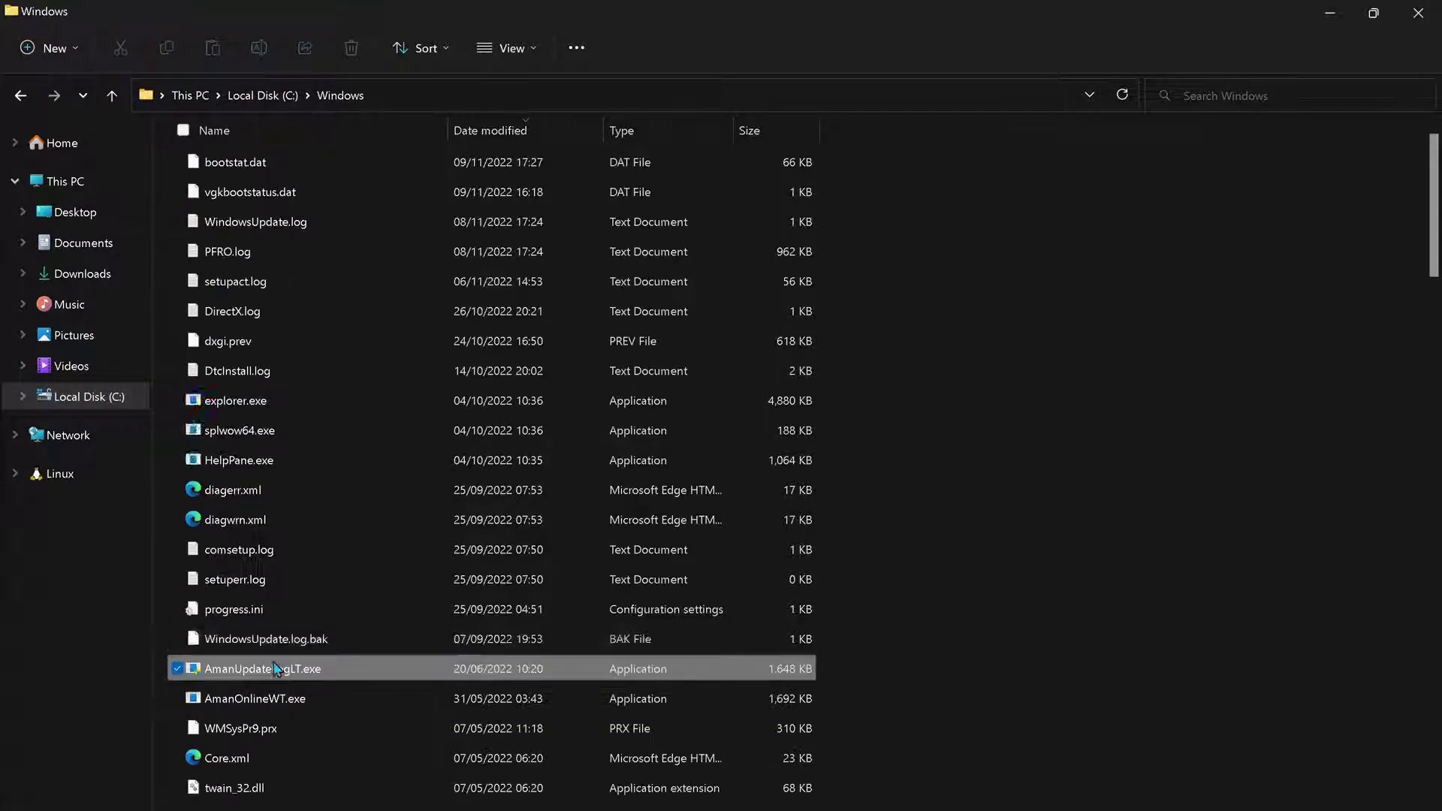
scroll(274, 661, "down", 6)
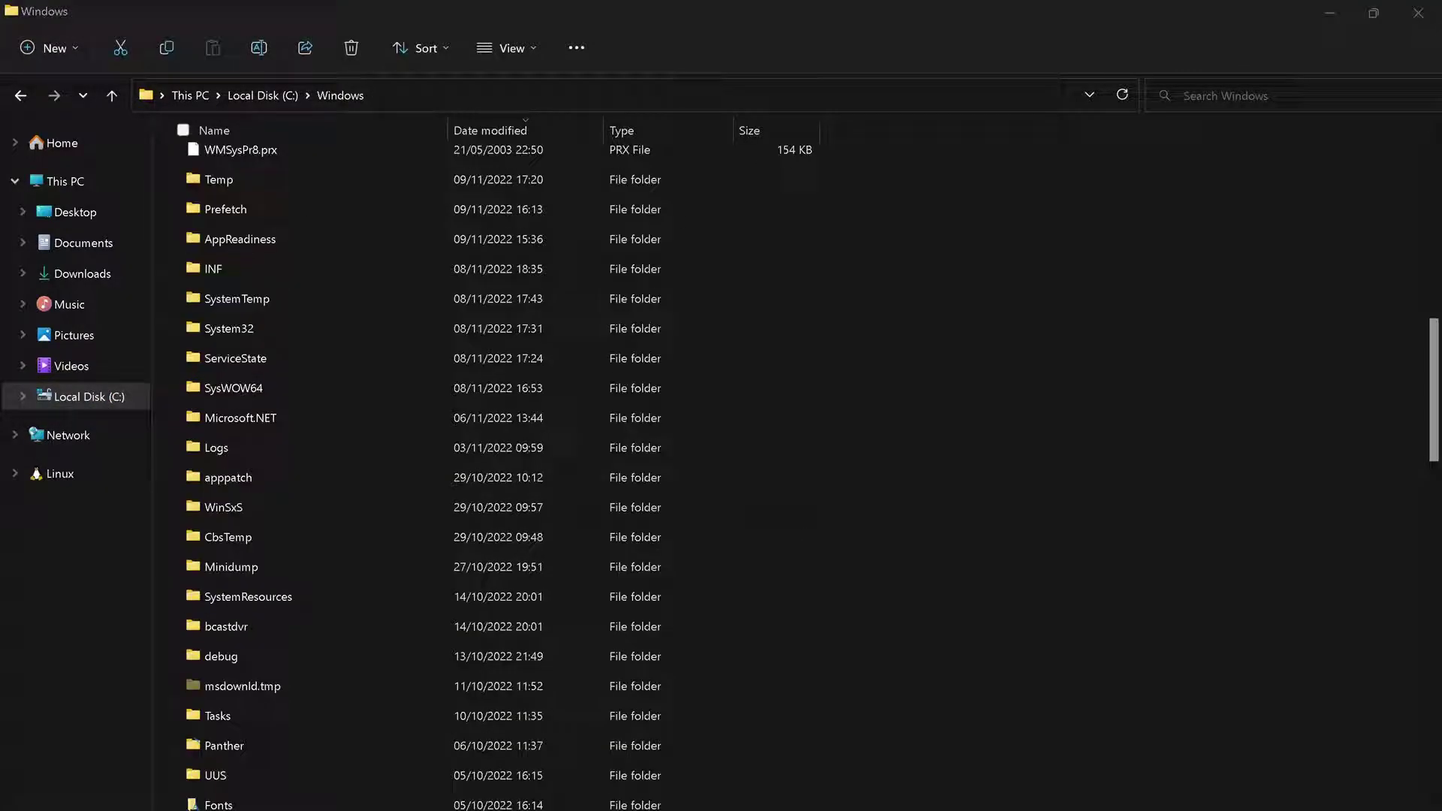
double_click(284, 338)
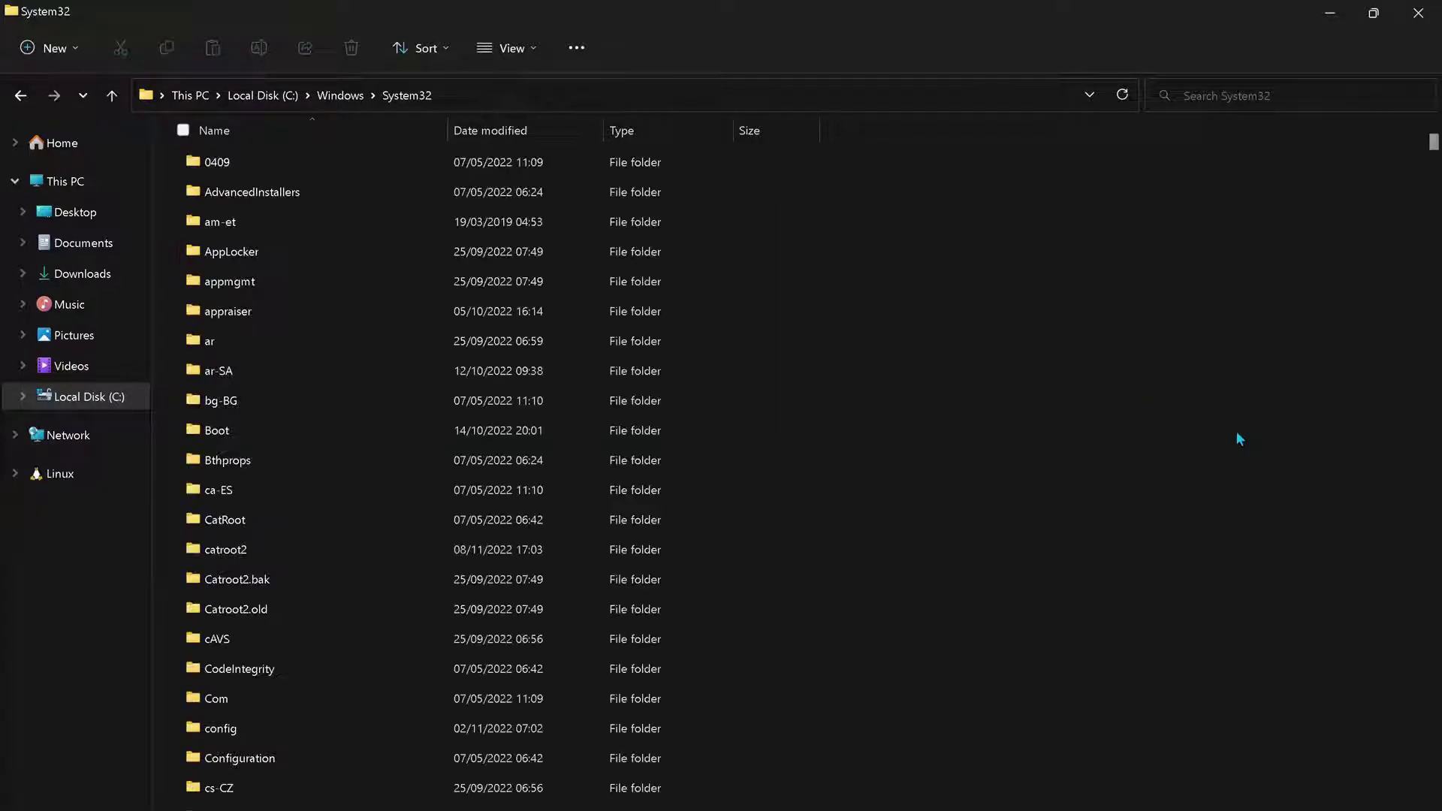
key("ctrl+e")
type("rzchromasdk64.dll")
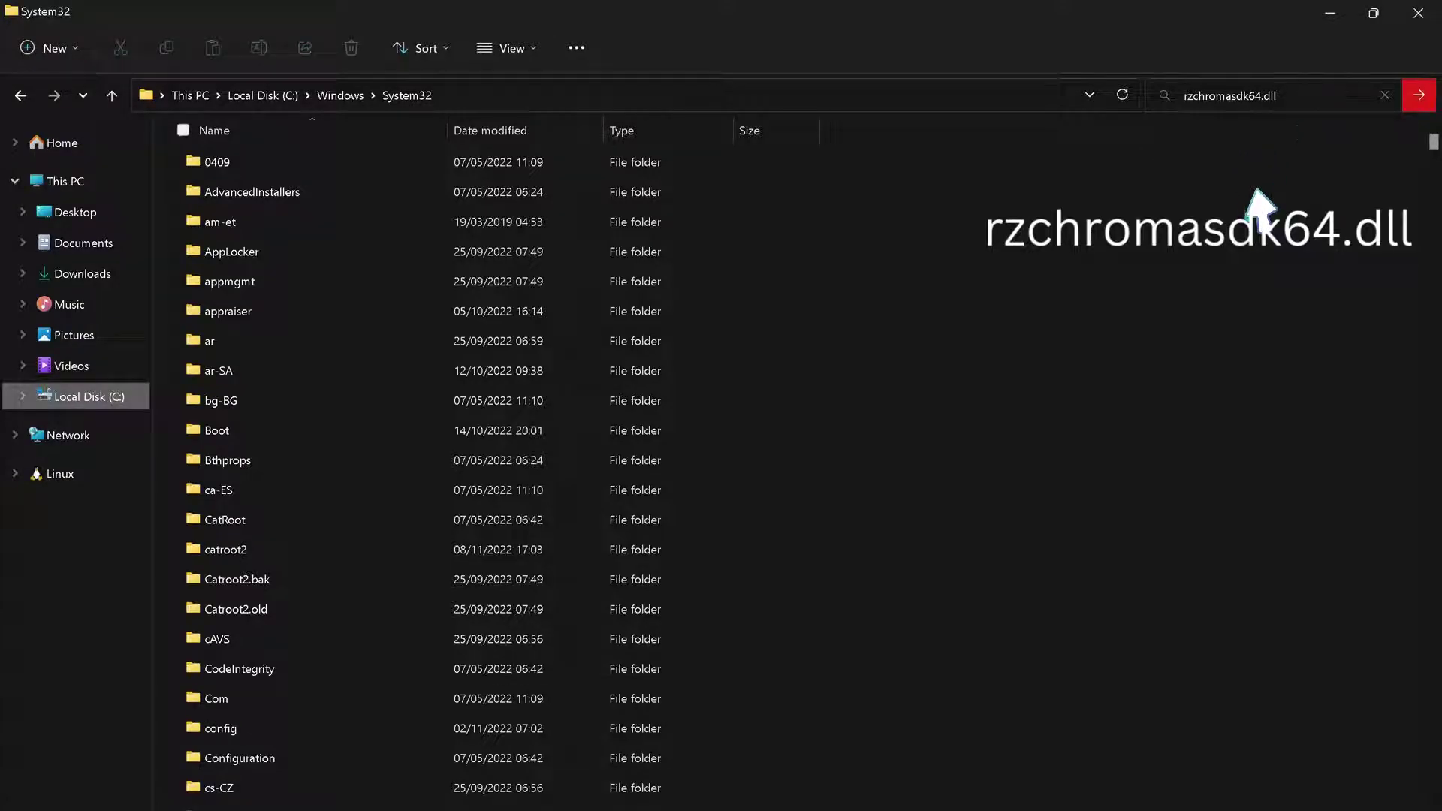
key("Return")
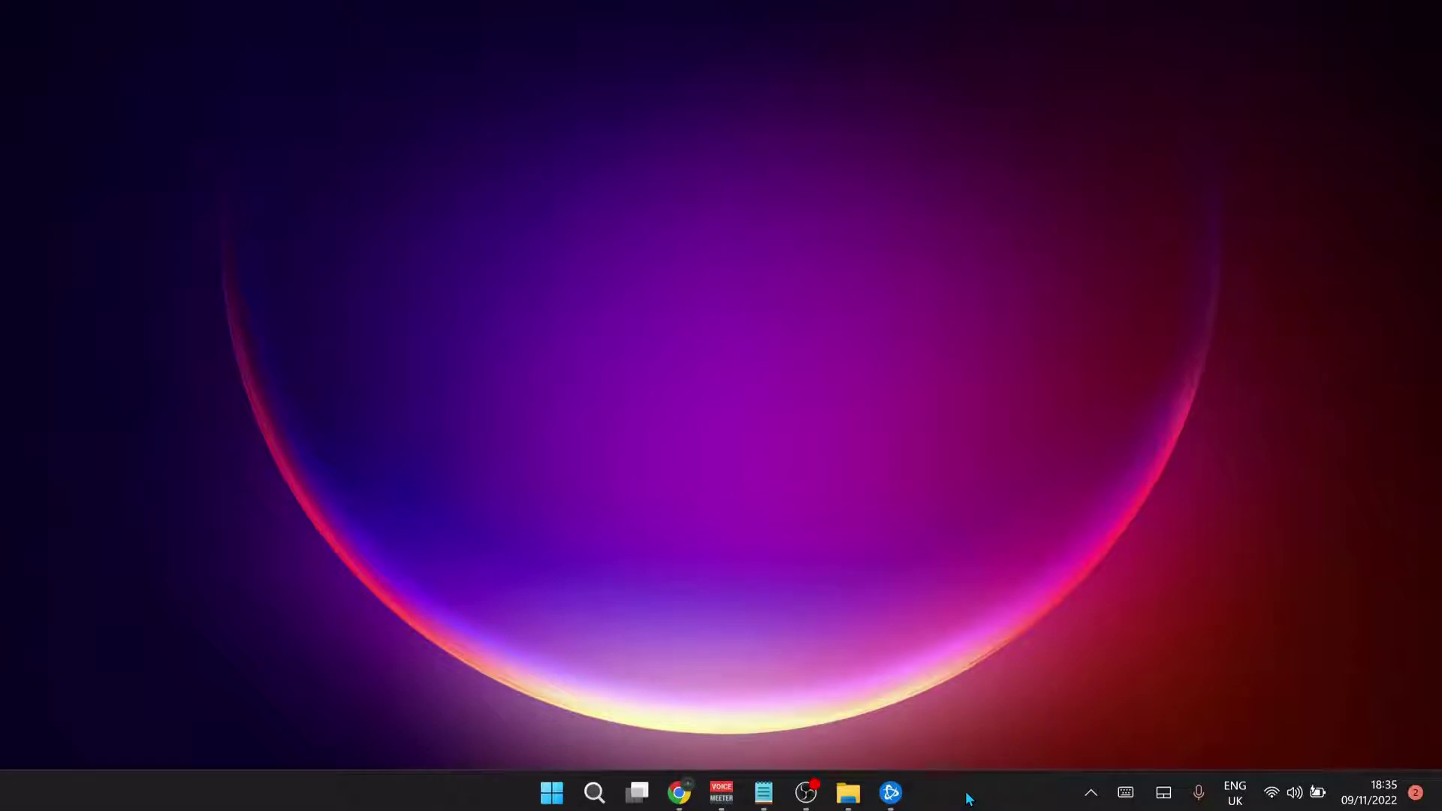
Start a Scan and Repair of Overwatch 2 in Battle.net and pause the resulting update
left_click(891, 792)
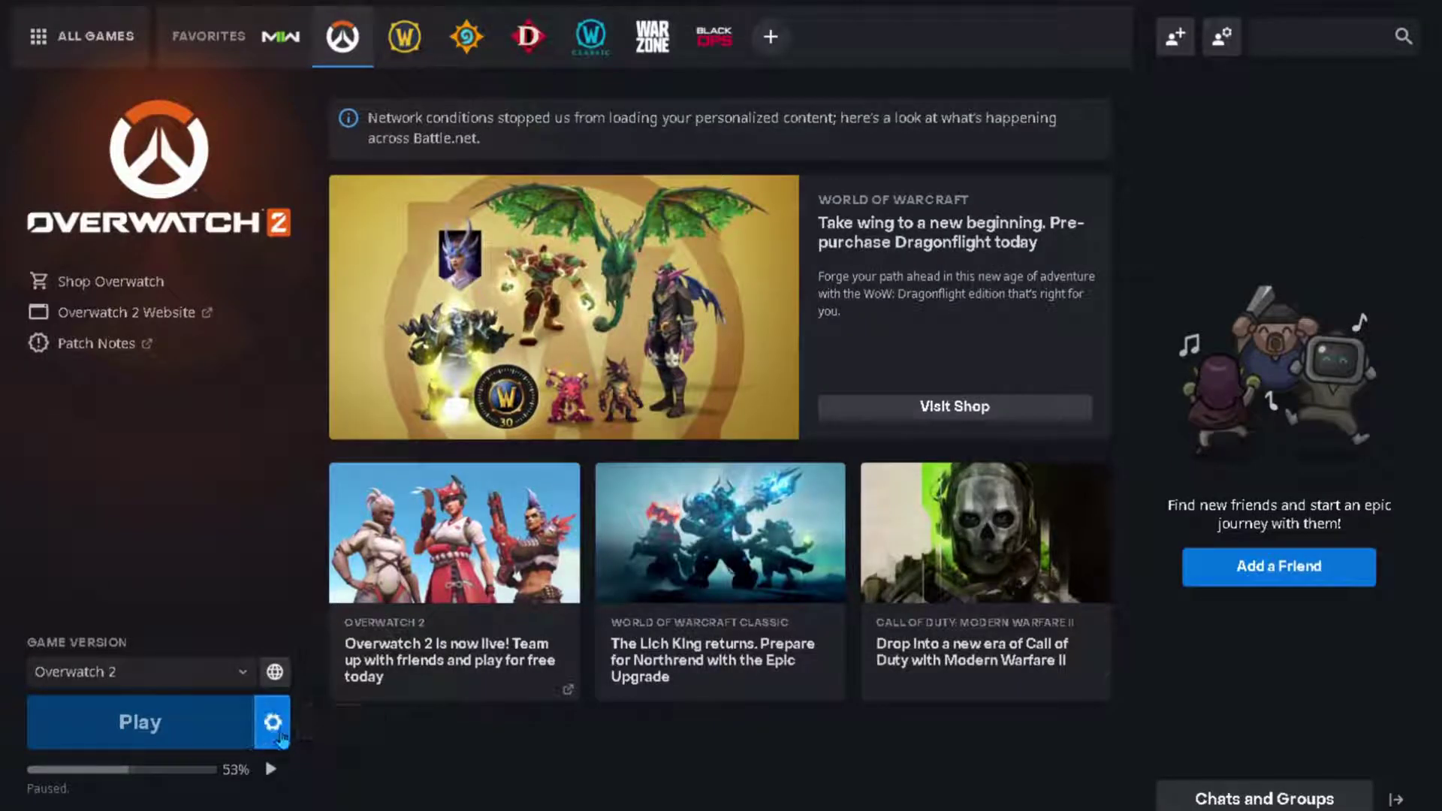
left_click(275, 733)
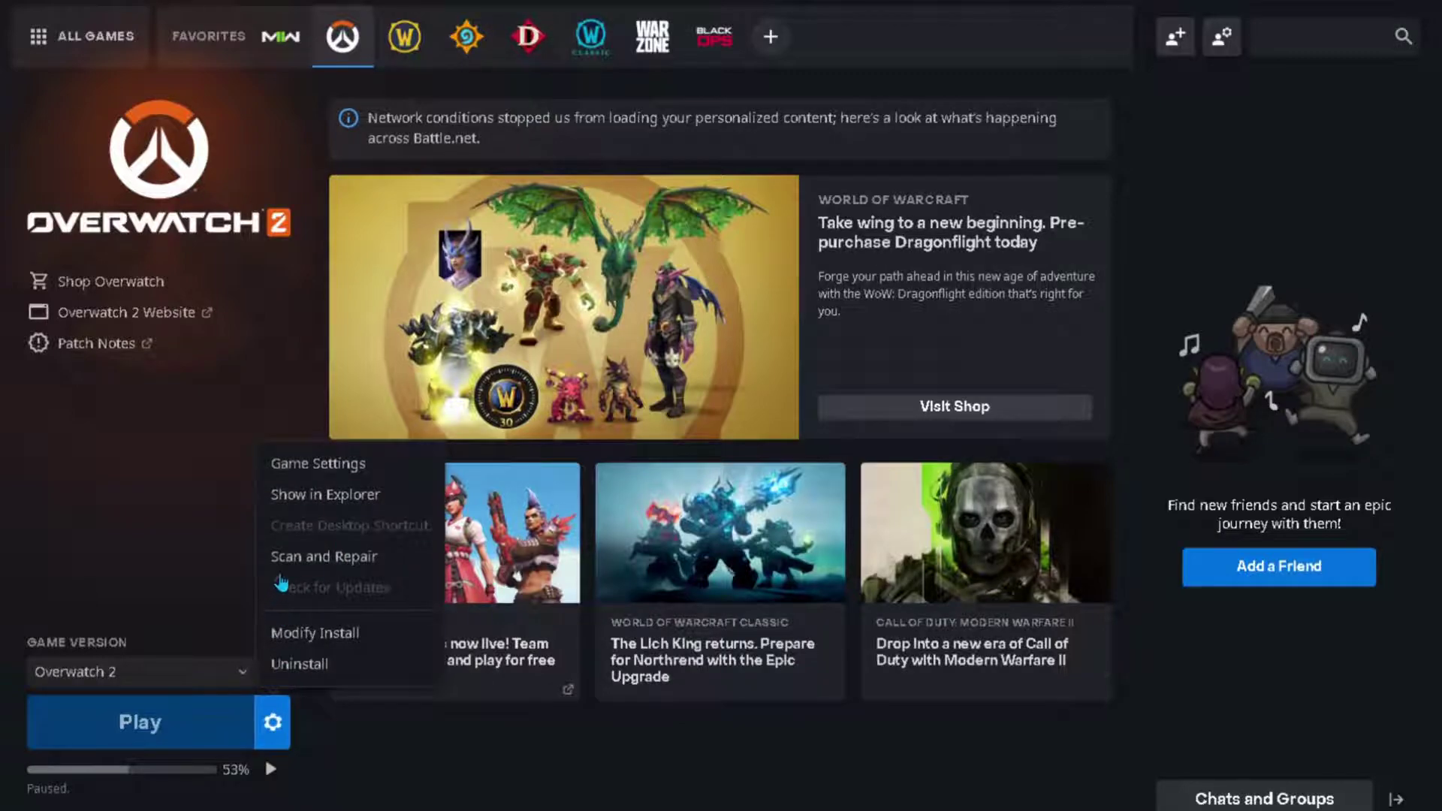
left_click(331, 565)
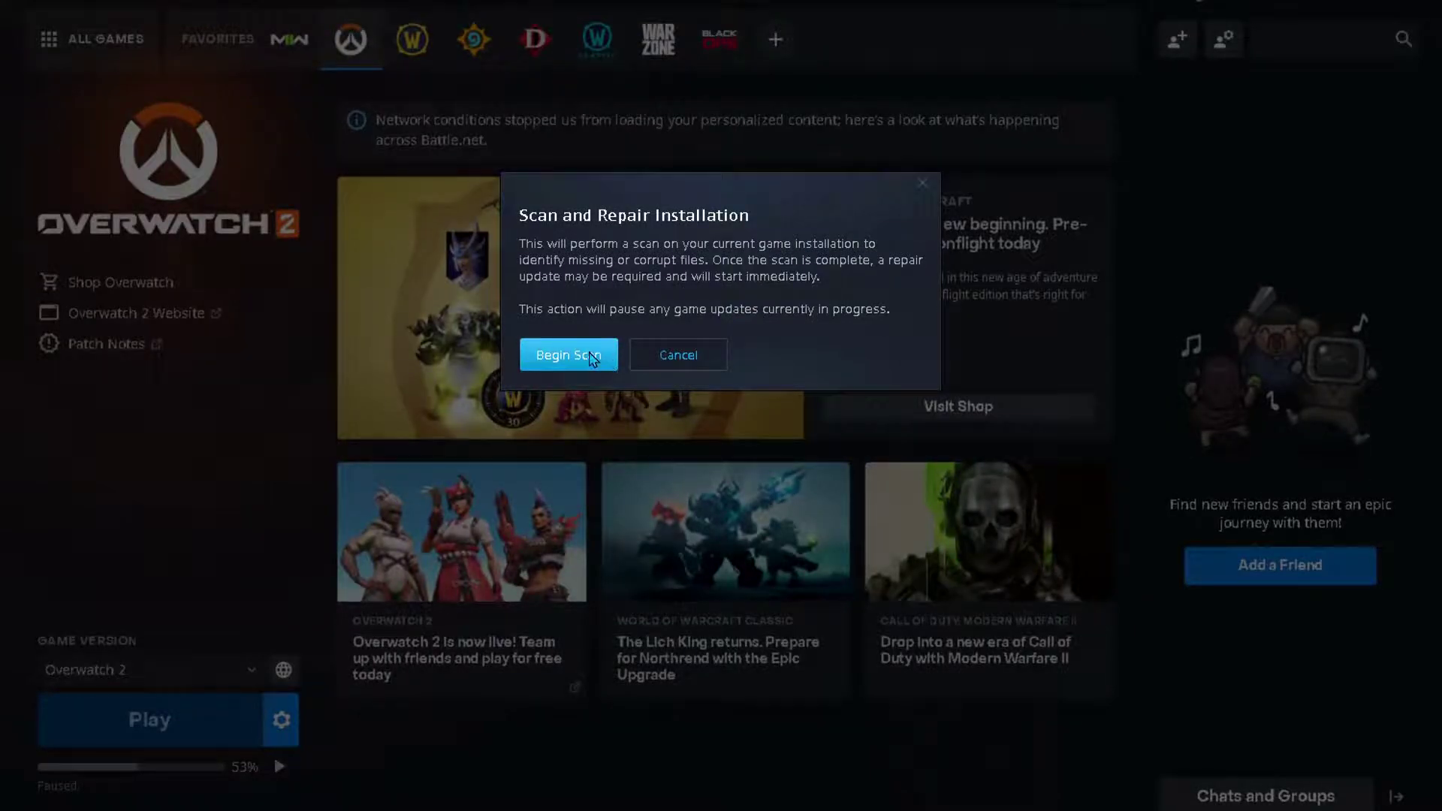
left_click(594, 361)
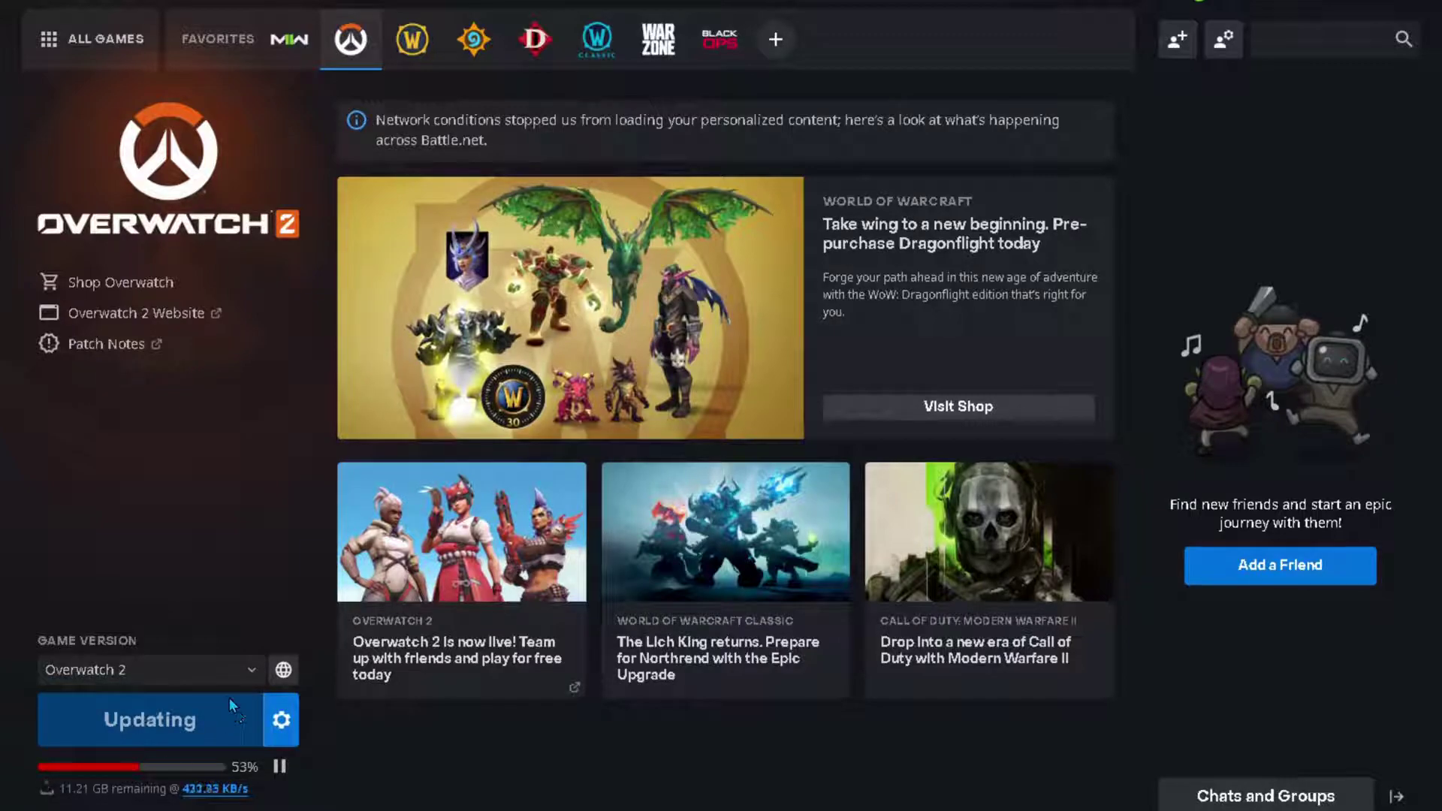
left_click(280, 766)
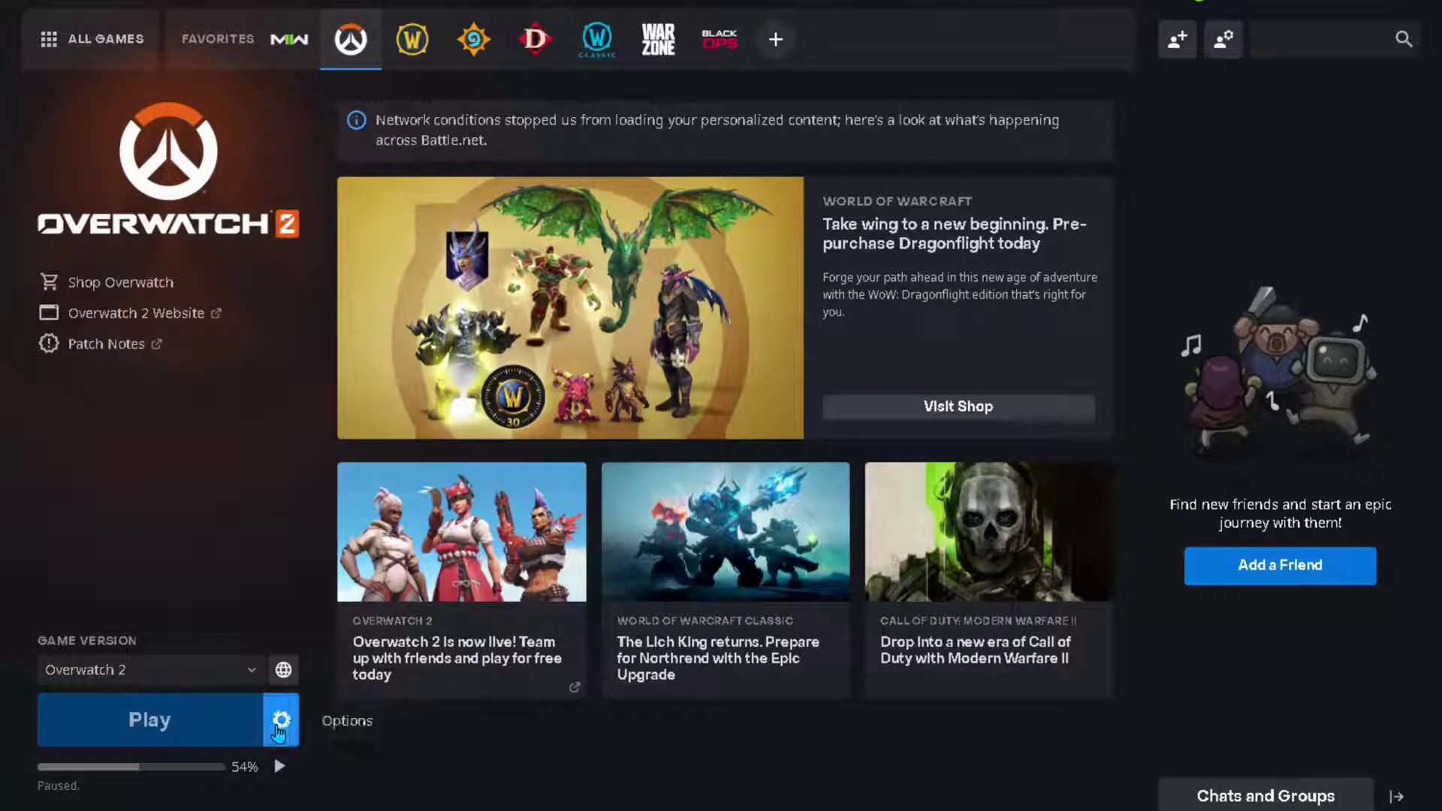
Enable Overwatch 2's command line arguments with '--tank_WorkerThreadCount 2 -d3d11 -threads 2' and save
left_click(282, 723)
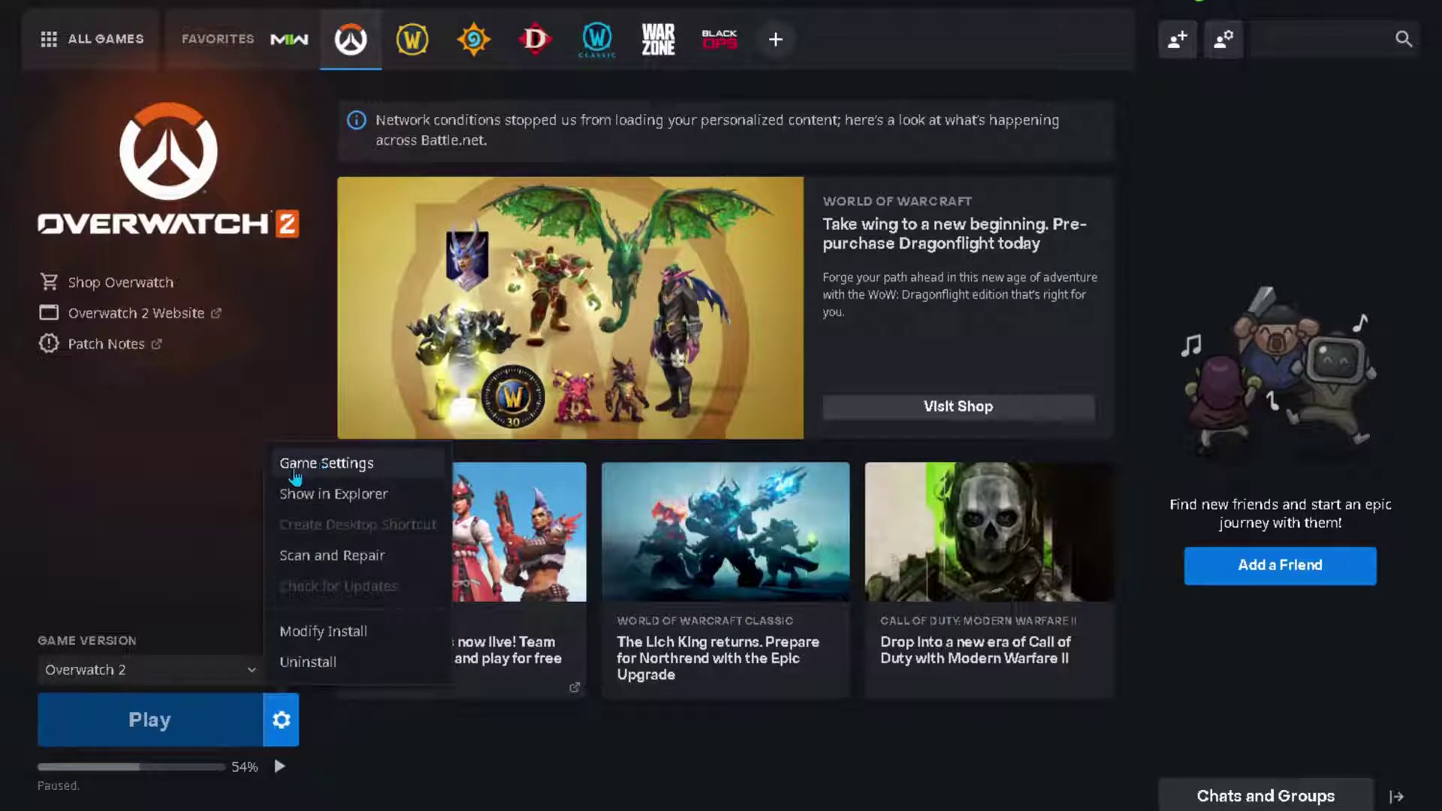
left_click(343, 466)
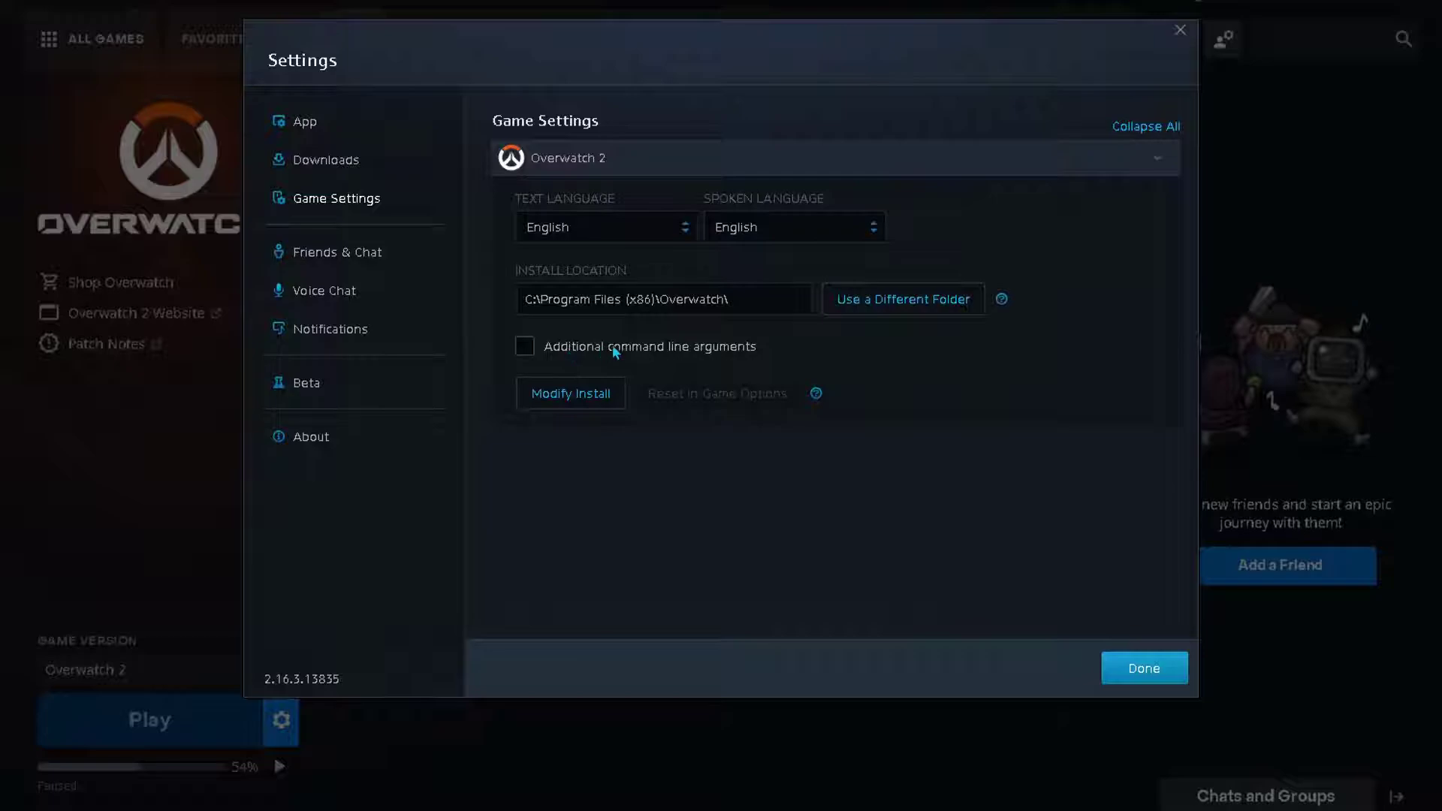
left_click(525, 348)
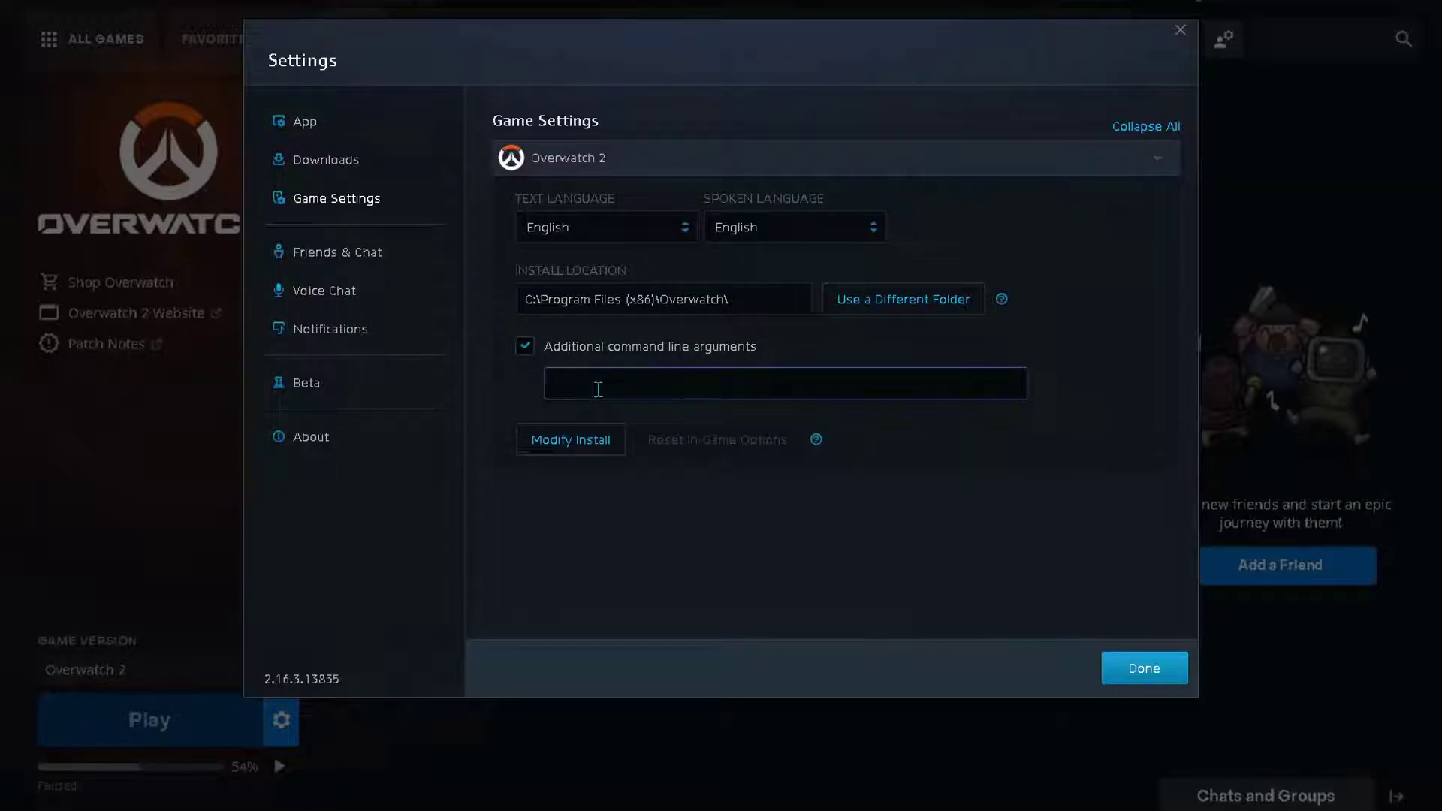
type("--tank_WorkerThreadCount 2 -d3d11 -threads 2")
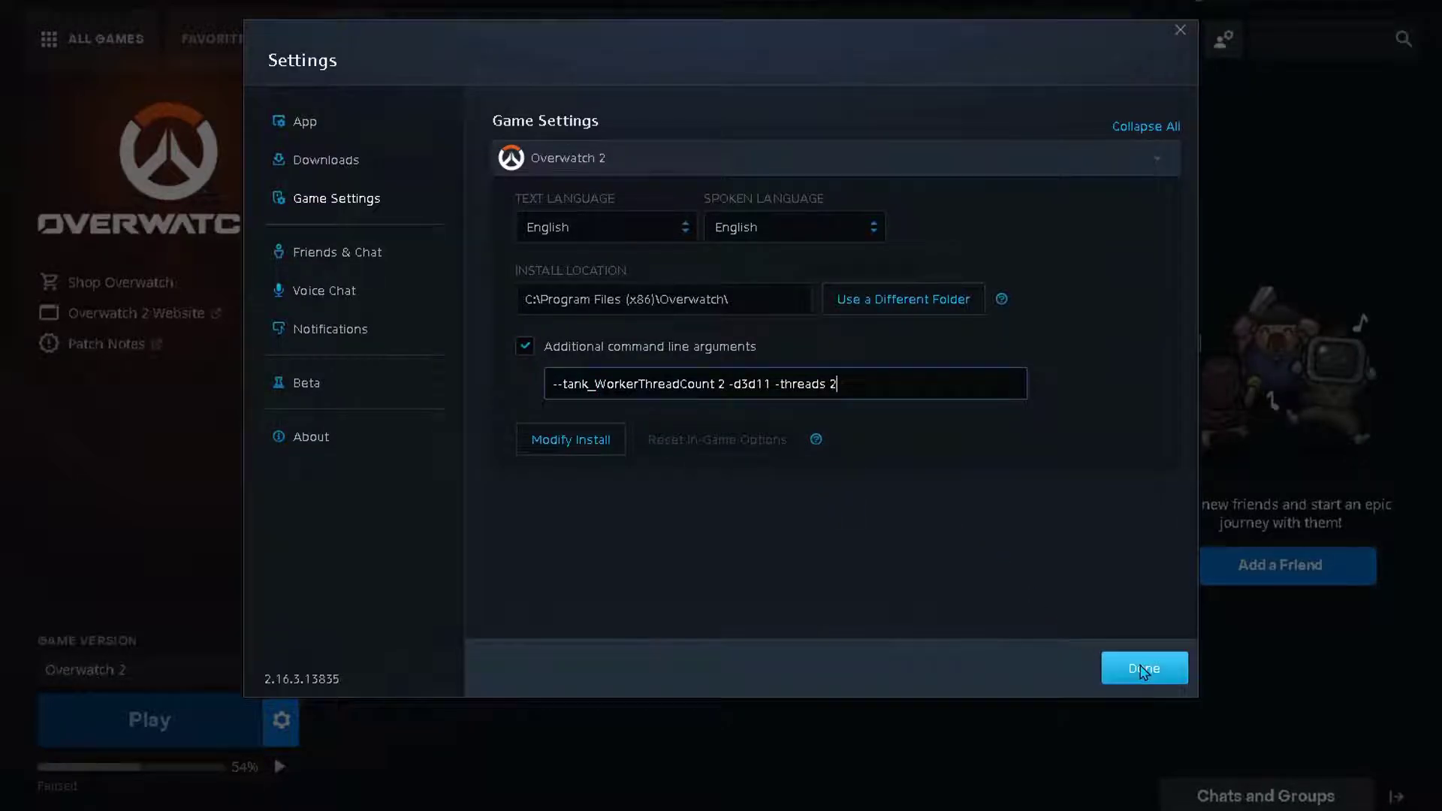
left_click(1138, 669)
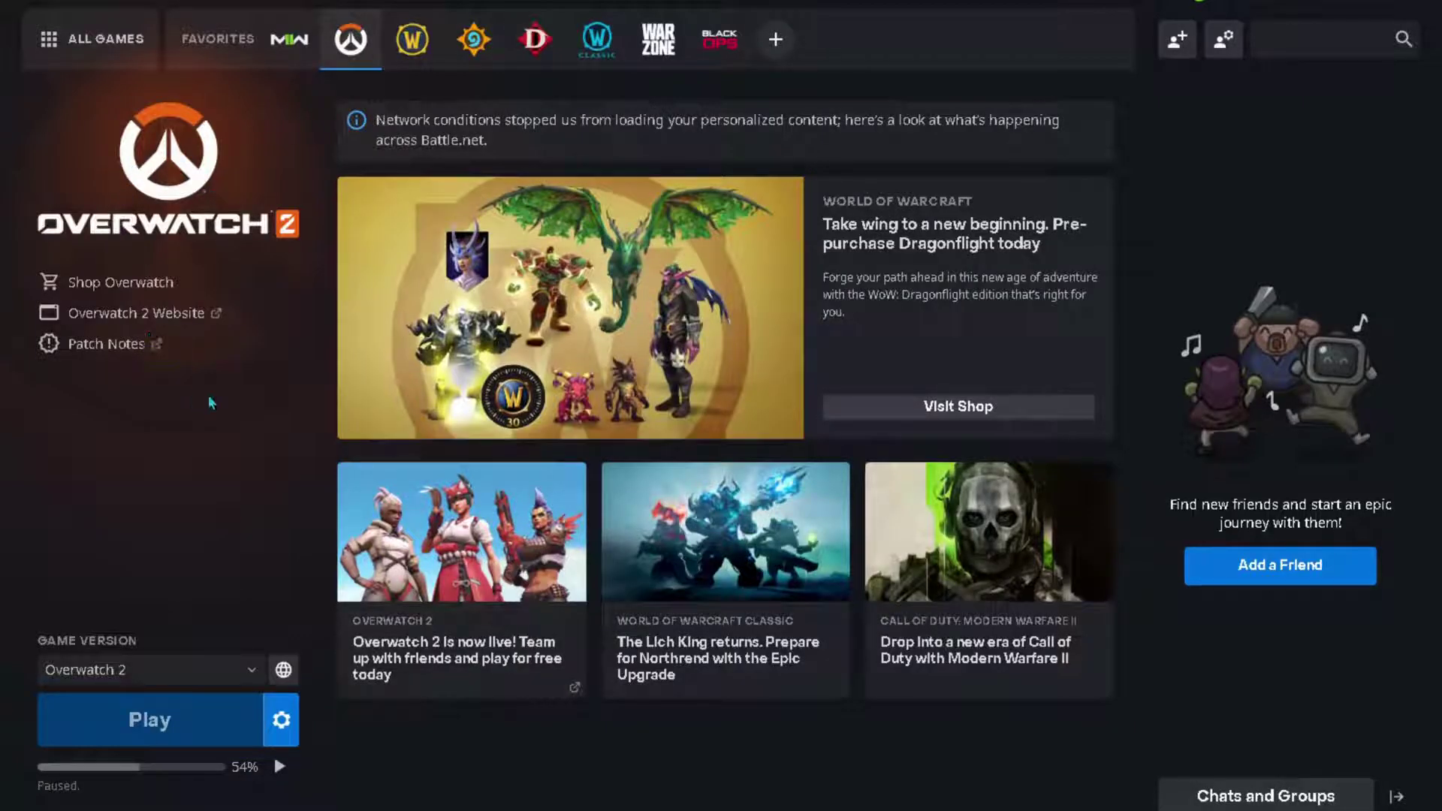